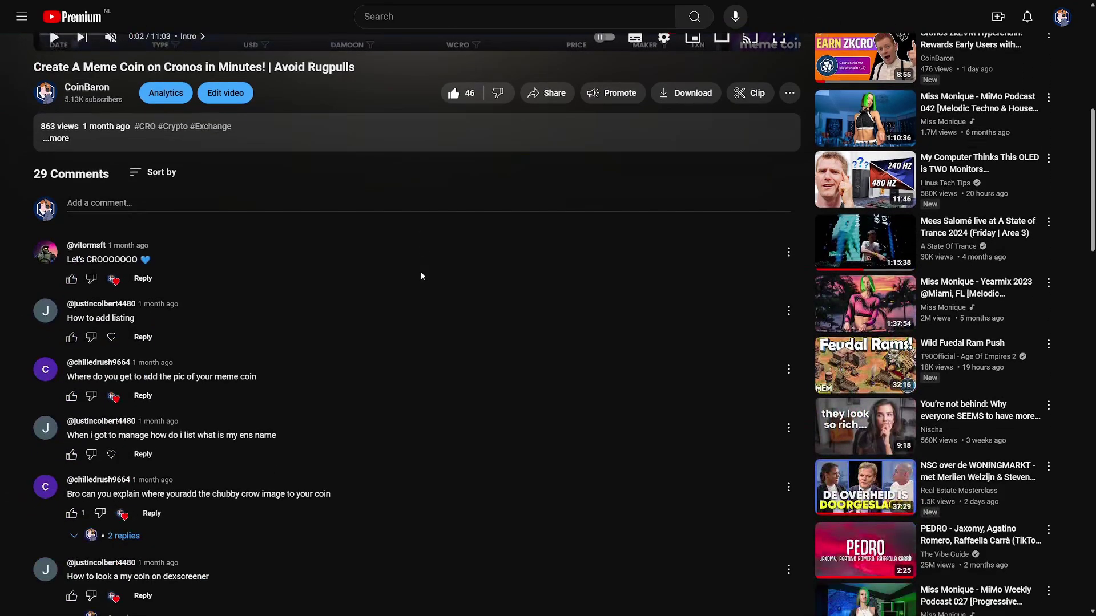
scroll(421, 279, "down", 3)
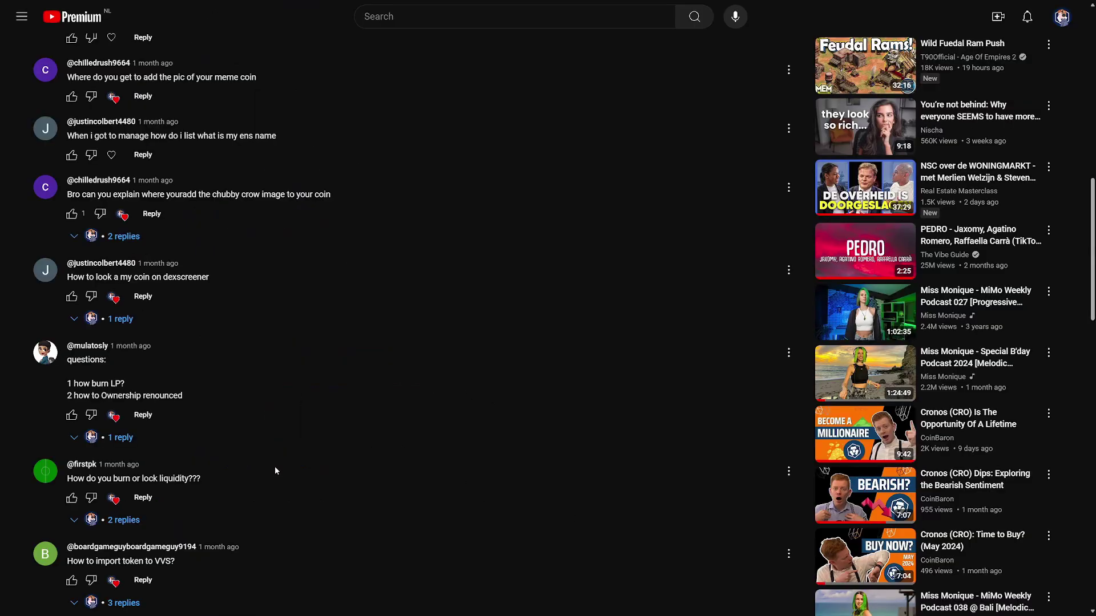
Scroll through the video's comments and highlight the 'How do i put logo on coin' question.
scroll(277, 470, "down", 4)
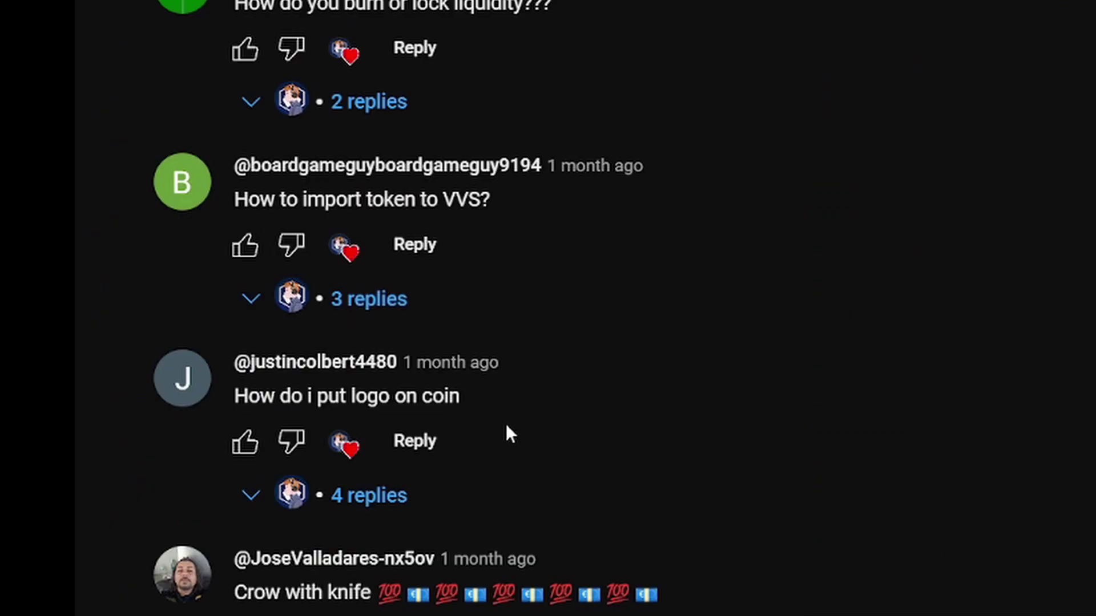
left_click_drag(460, 400, 226, 391)
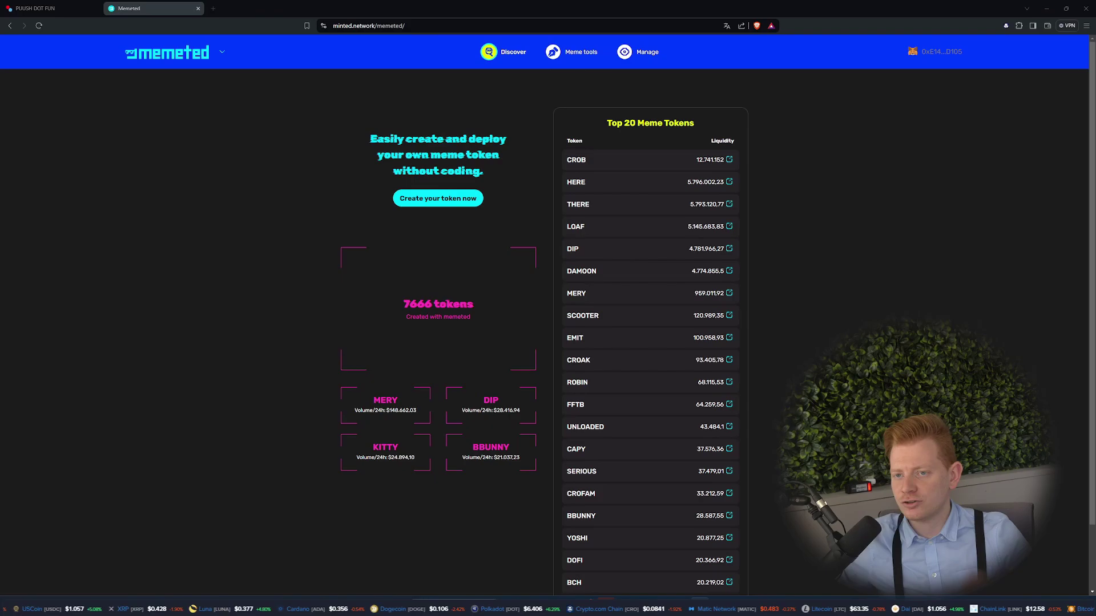
Switch to the PUUSH DOT FUN browser tab.
left_click(40, 8)
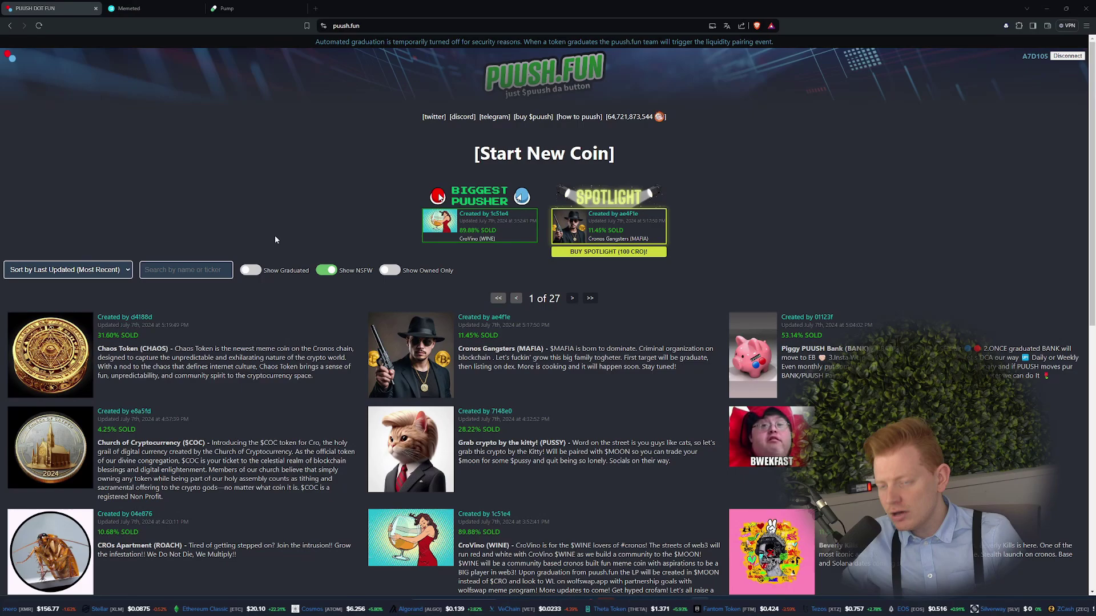
Glance at the pump.fun coin board, then return to puush.fun and start a new coin.
left_click(245, 15)
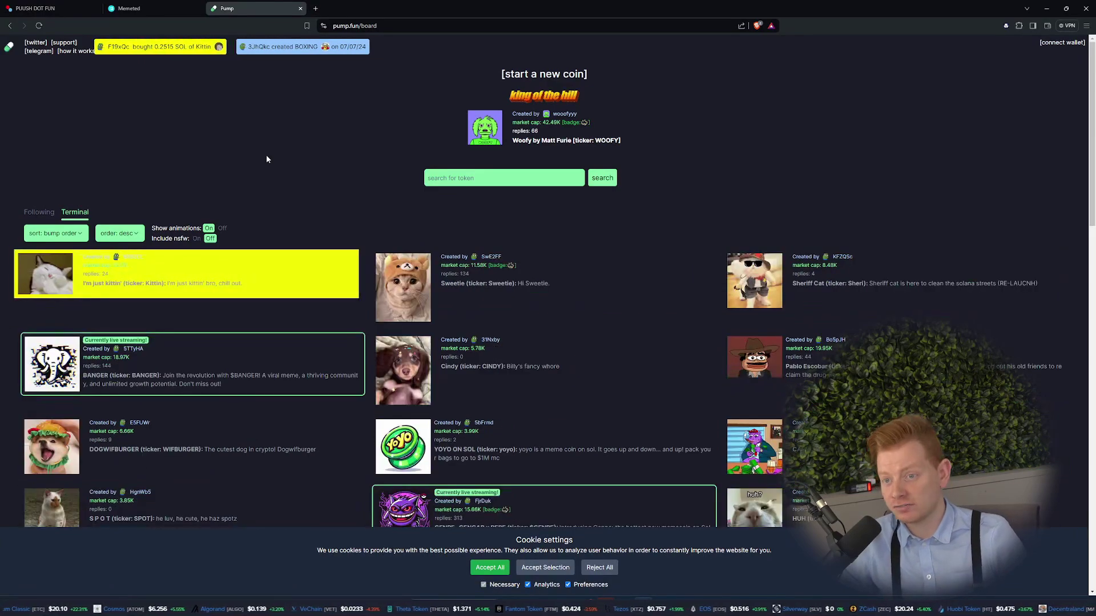
key("ctrl+1")
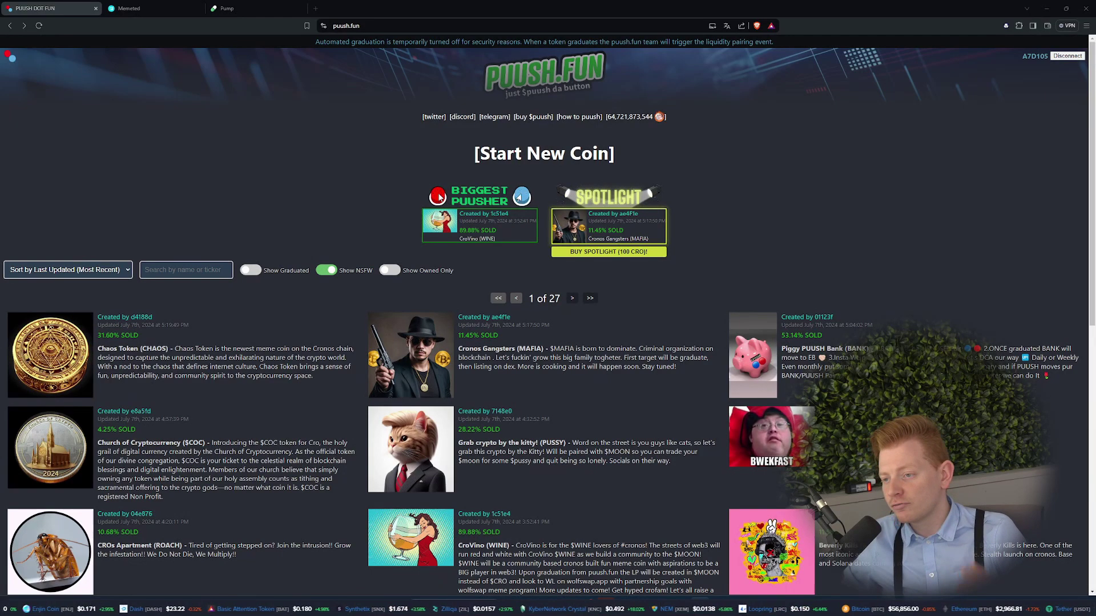
left_click(512, 158)
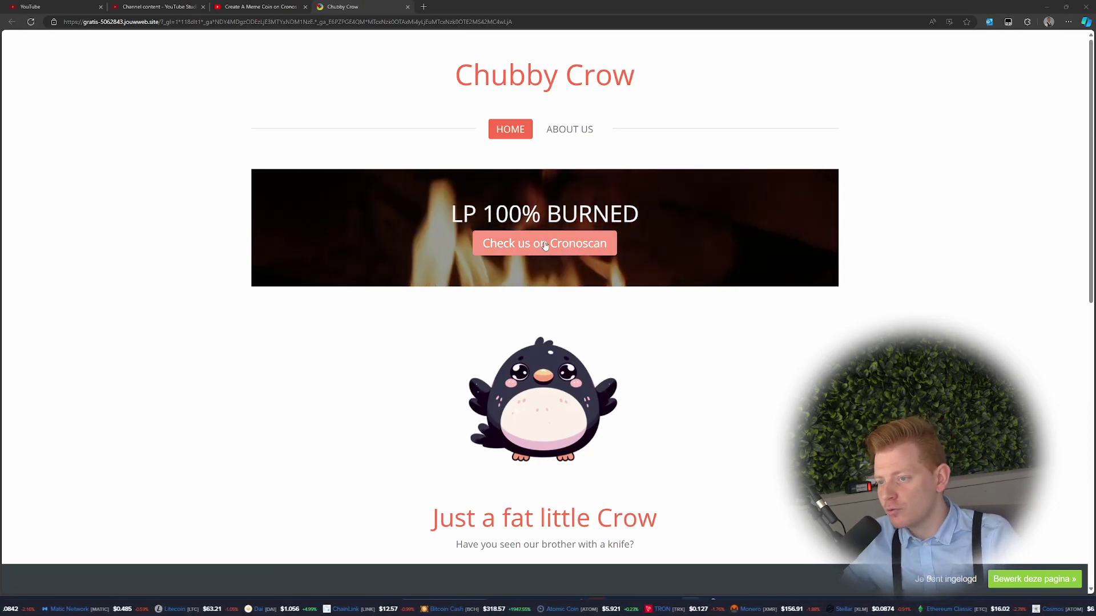
scroll(545, 460, "down", 5)
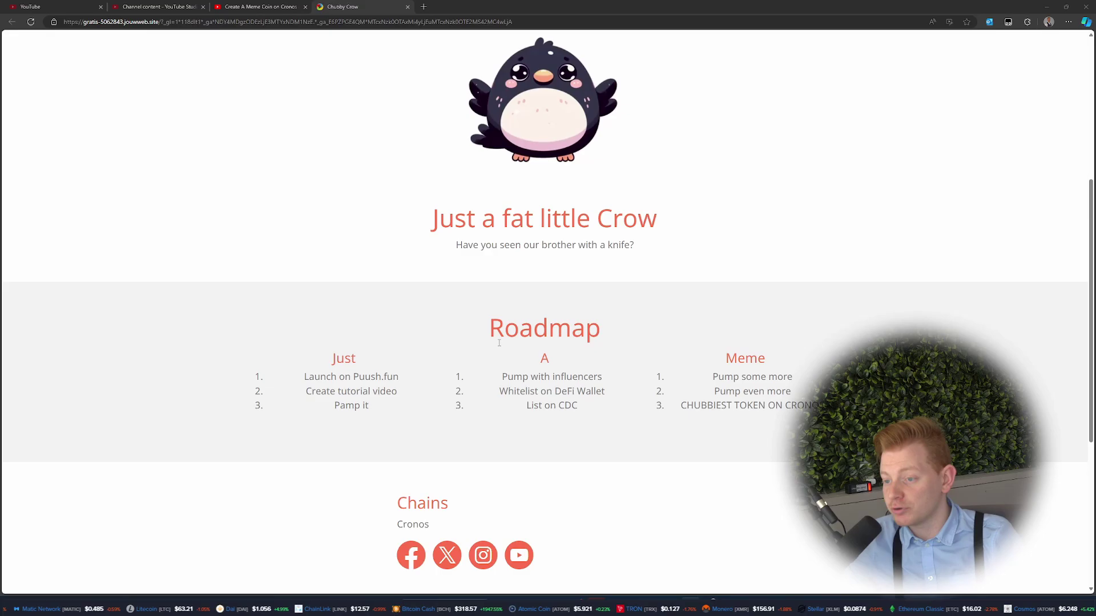
scroll(511, 343, "up", 1)
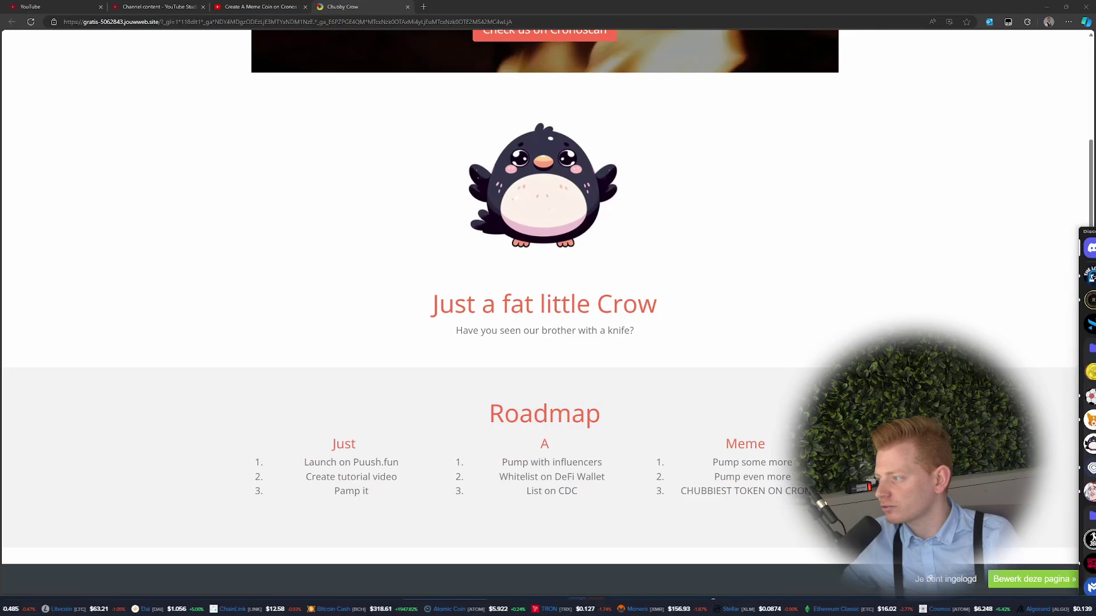
Check the Chubby Crow Community server in Discord, then minimize Discord.
left_click(1083, 319)
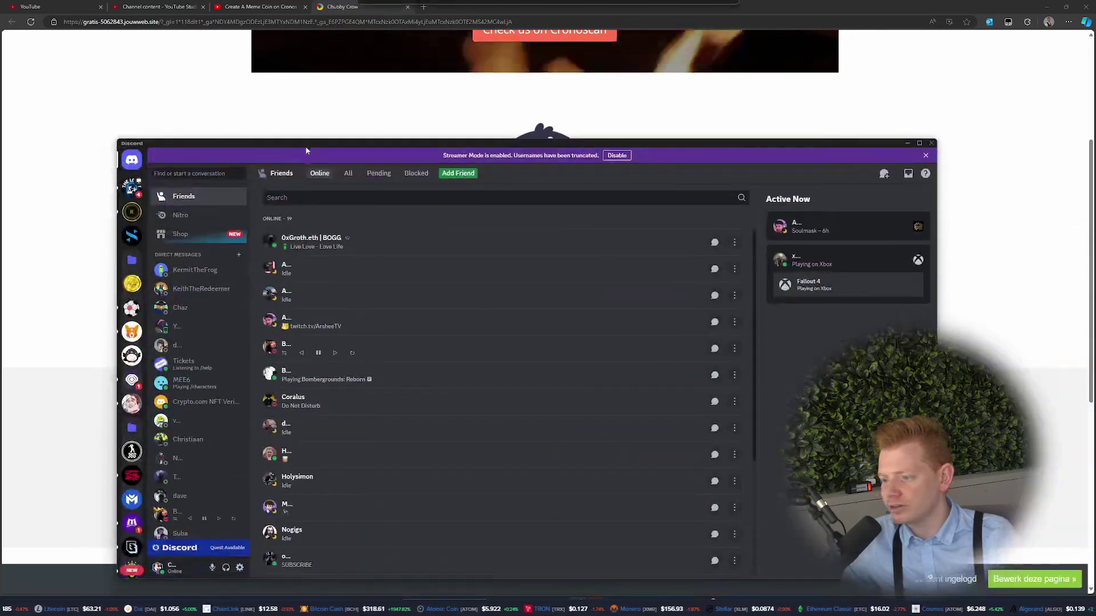
left_click(132, 356)
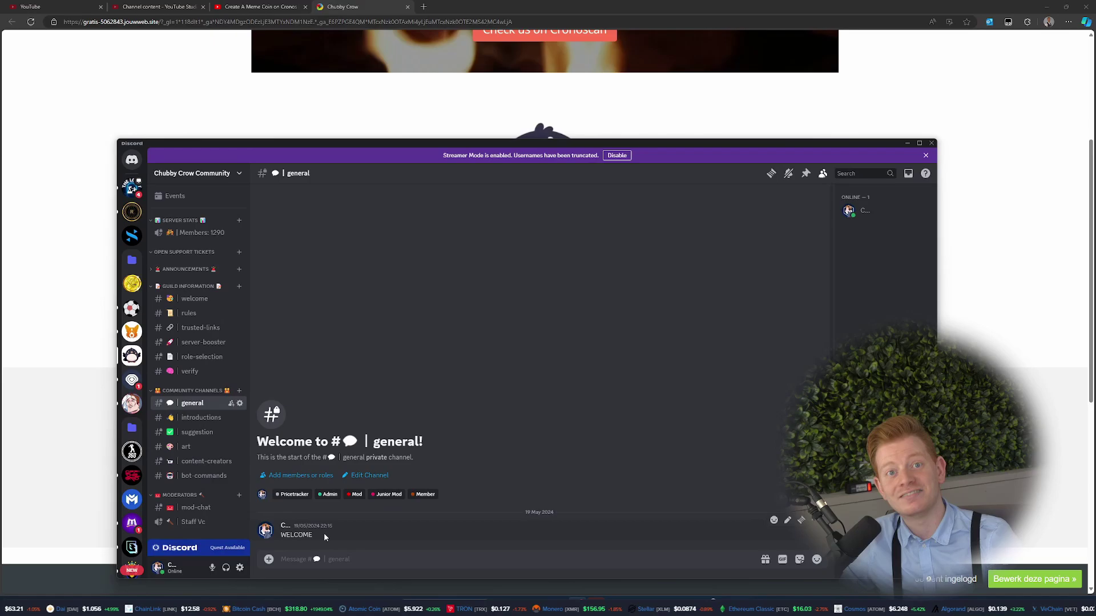
left_click(906, 144)
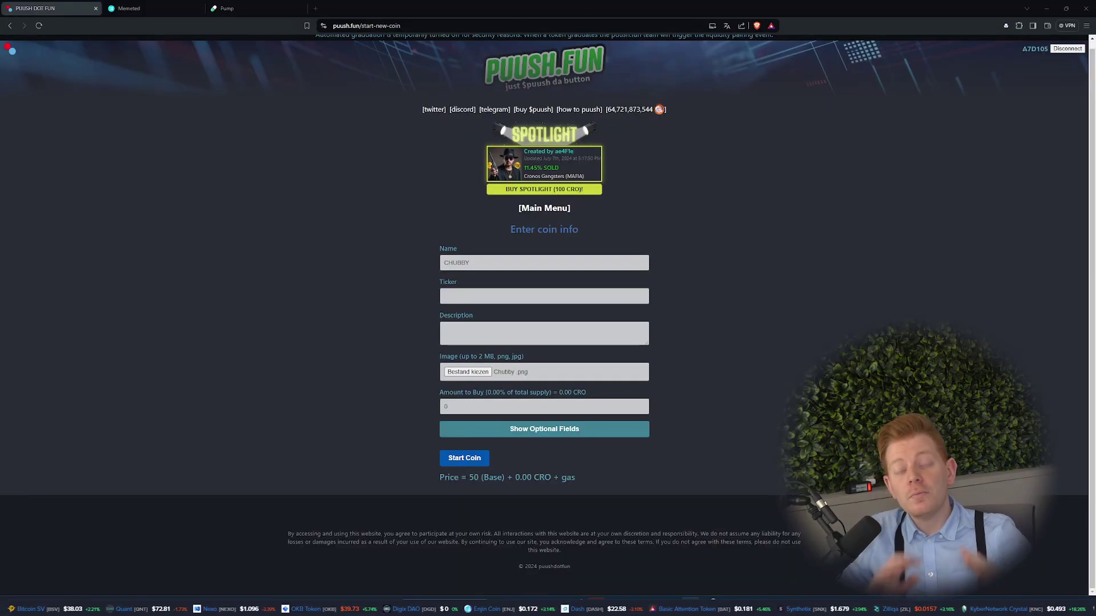
Set the ticker to CHUB and paste the 'Just a fat little Crow' description.
left_click(519, 296)
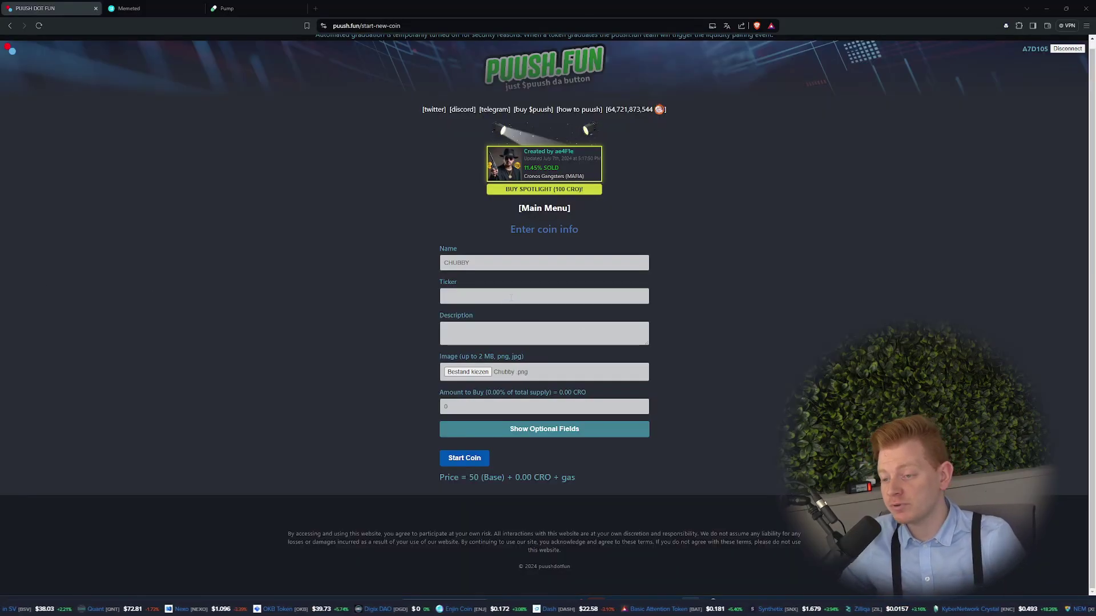
type("CHUB")
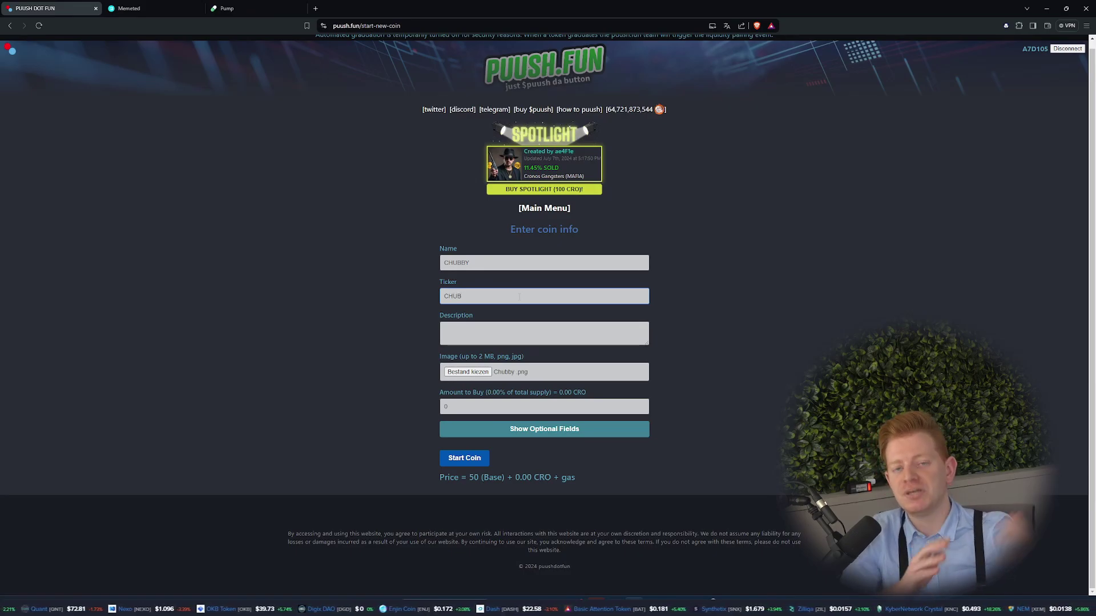
left_click(488, 323)
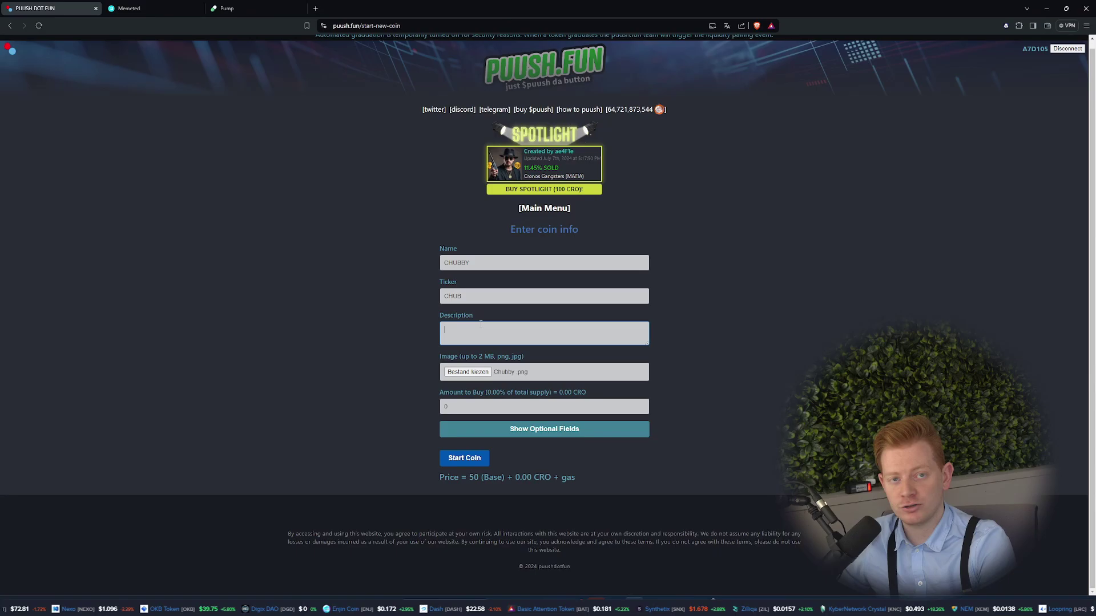
key("ctrl+v")
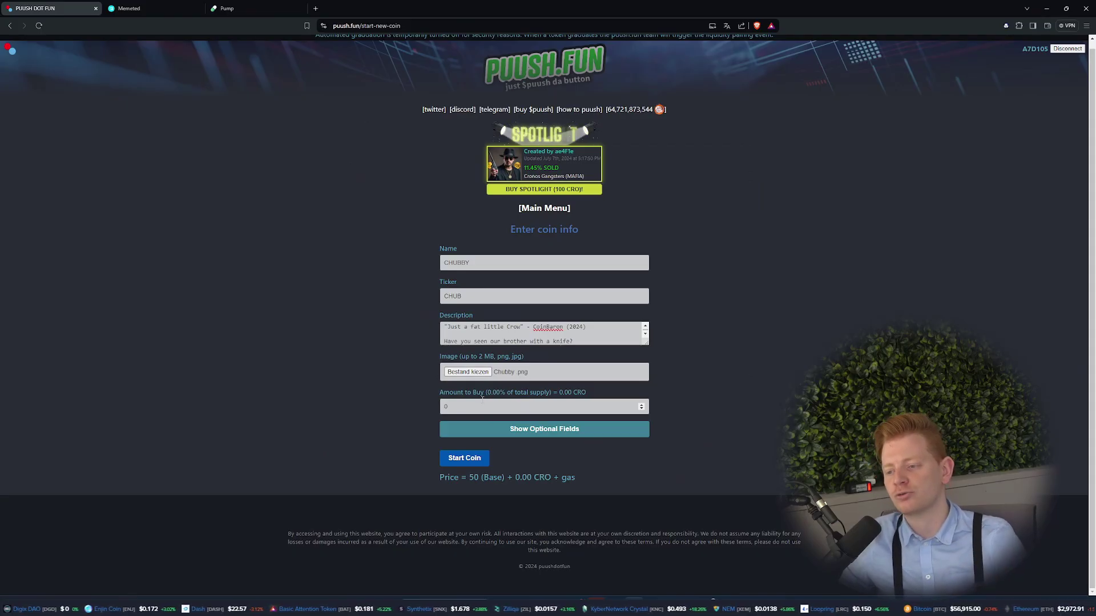
key("alt+Tab")
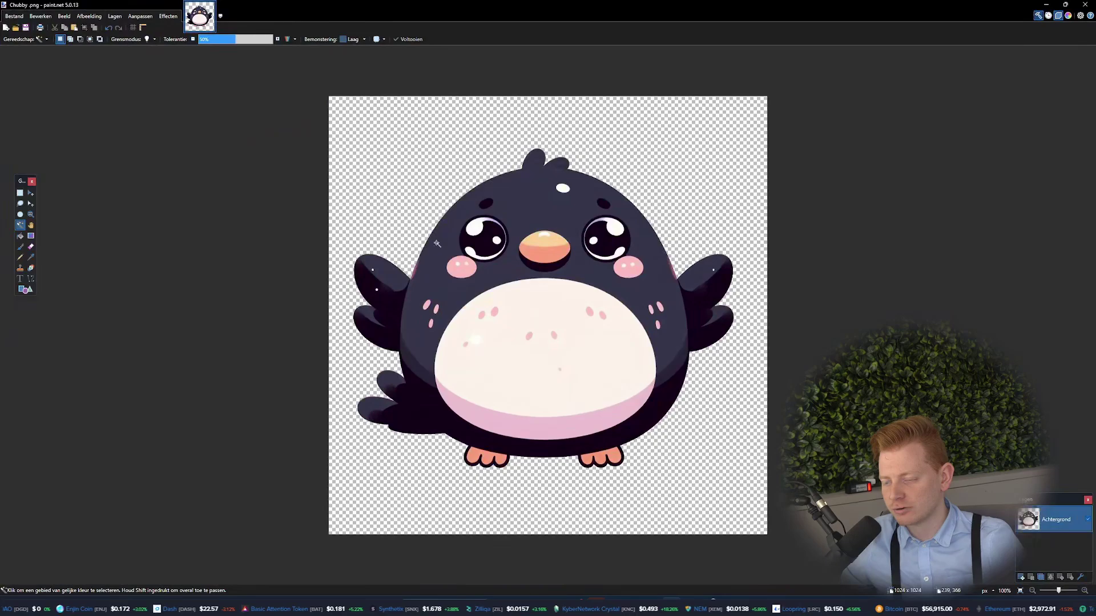
Minimize Paint.NET to get back to the puush.fun coin form.
left_click(1047, 5)
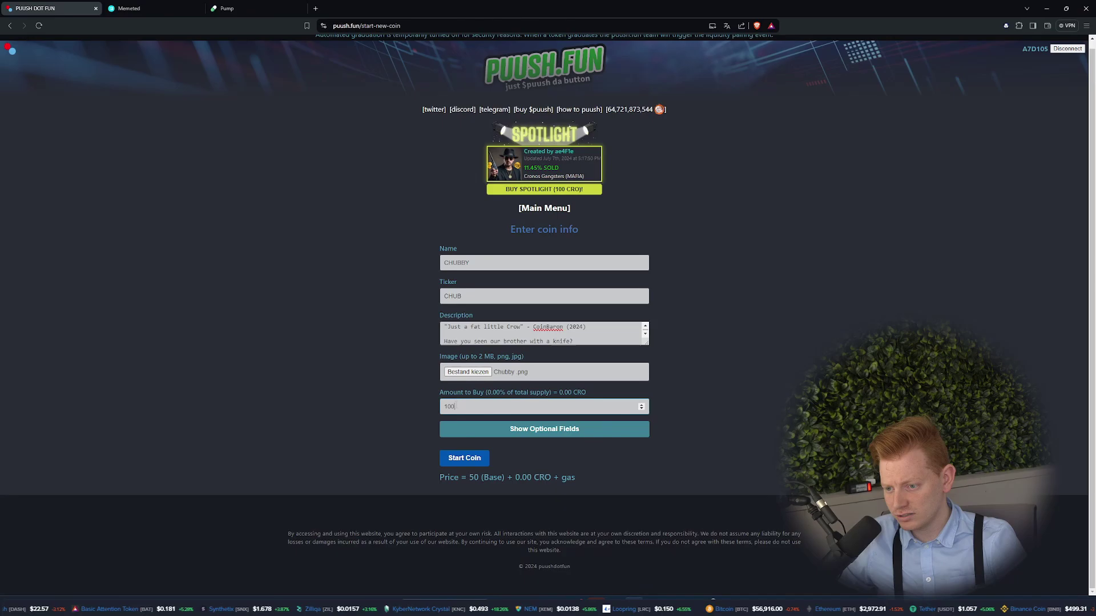
Make the Amount to Buy 1000000 and paste the coin's website link.
type("0000")
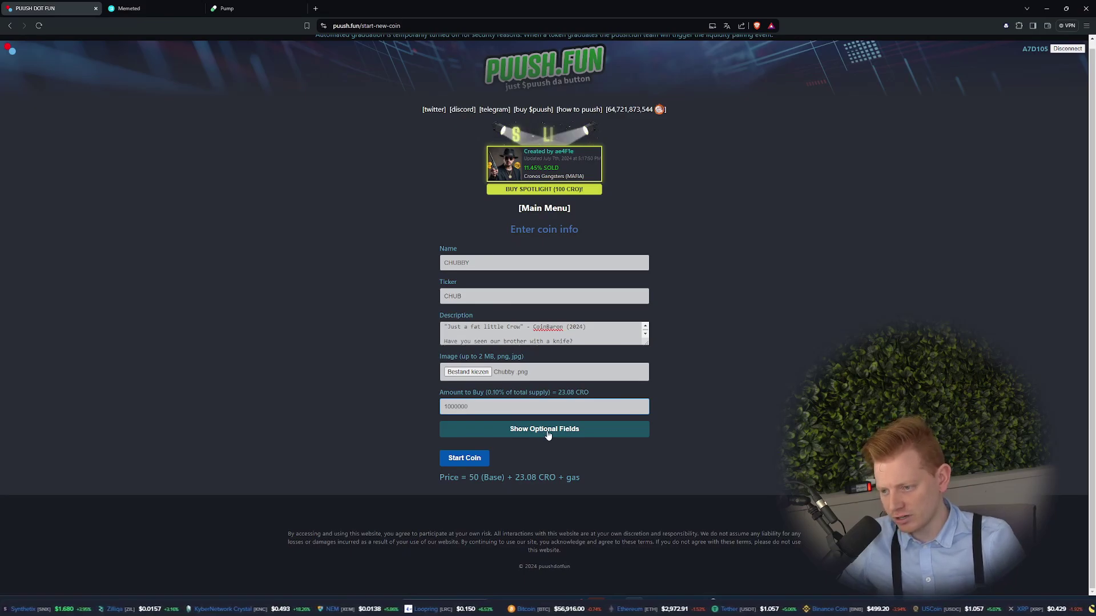
left_click(547, 435)
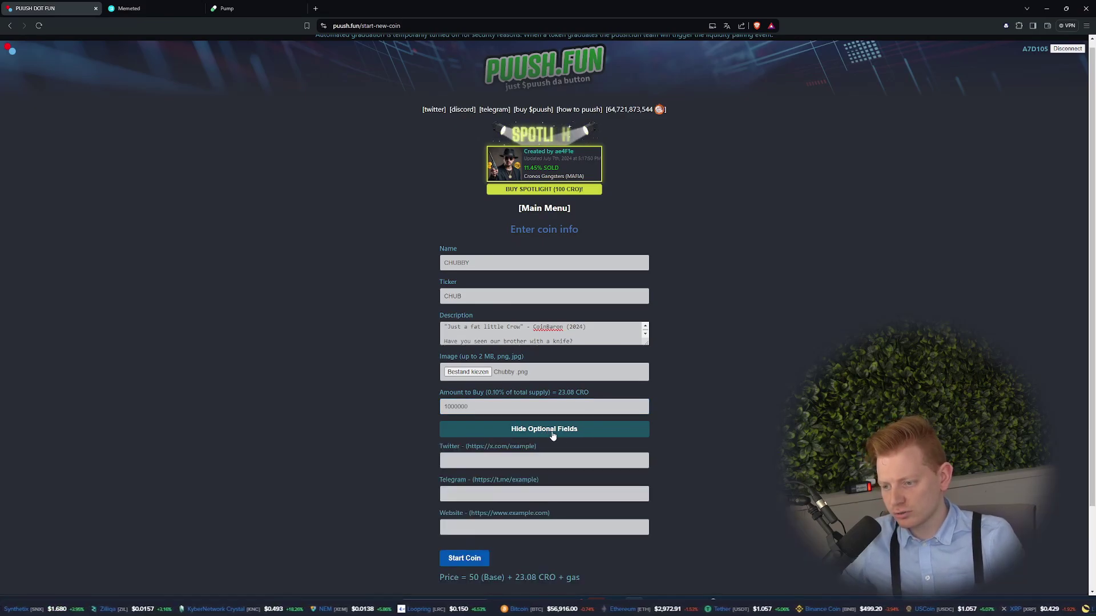
left_click(479, 524)
key("ctrl+v")
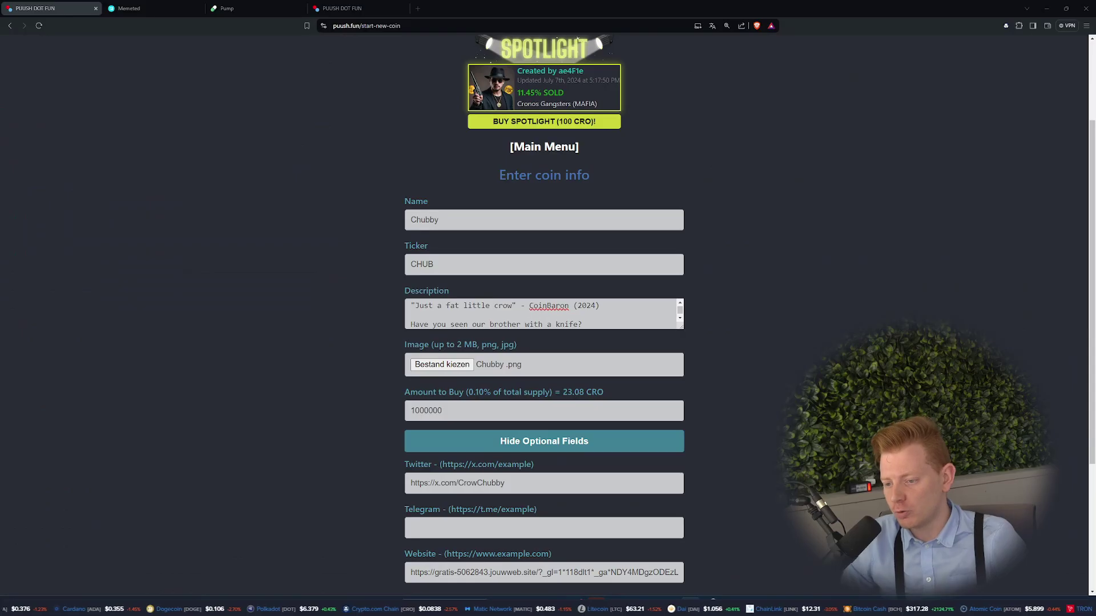
scroll(544, 309, "down", 2)
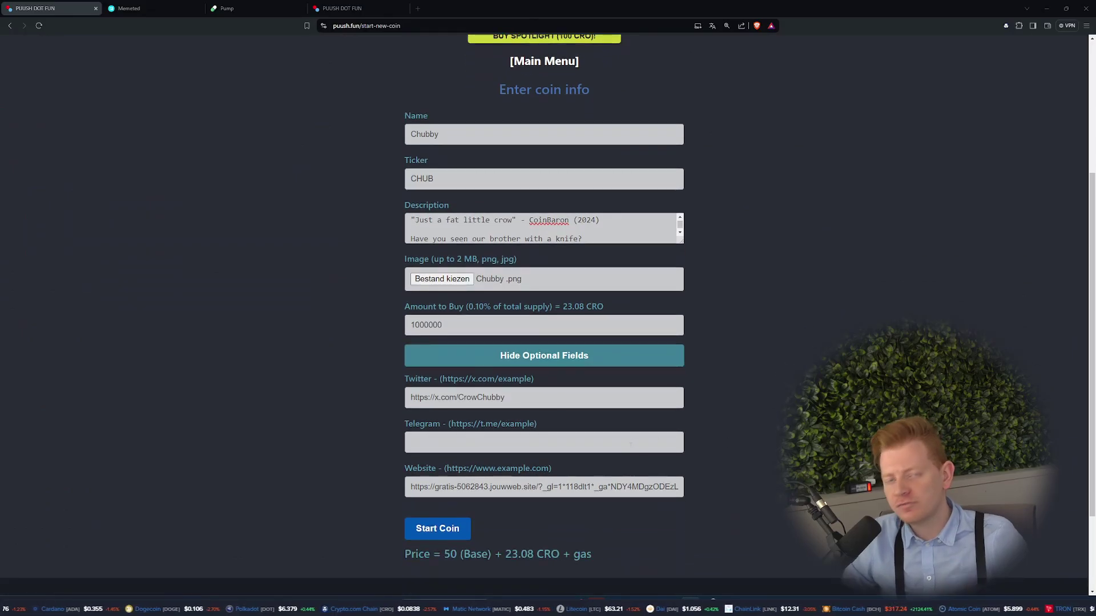
Paste the Discord invite as the Telegram link and zoom in to review the form.
left_click(591, 439)
type("https://discord.gg/4MEJ6CWA")
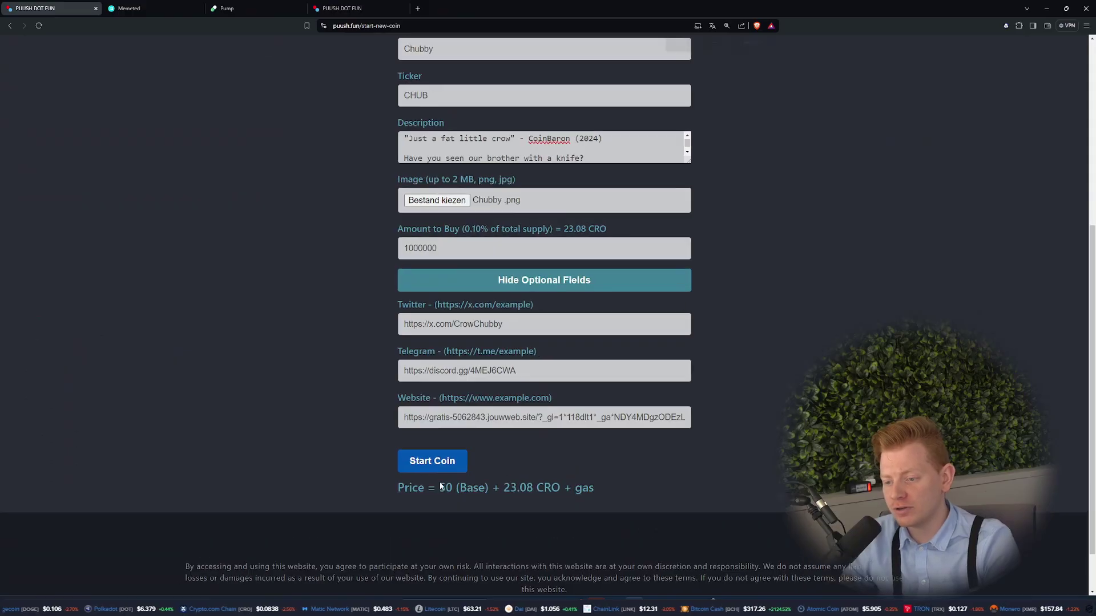
key("ctrl+plus")
scroll(428, 479, "down", 3)
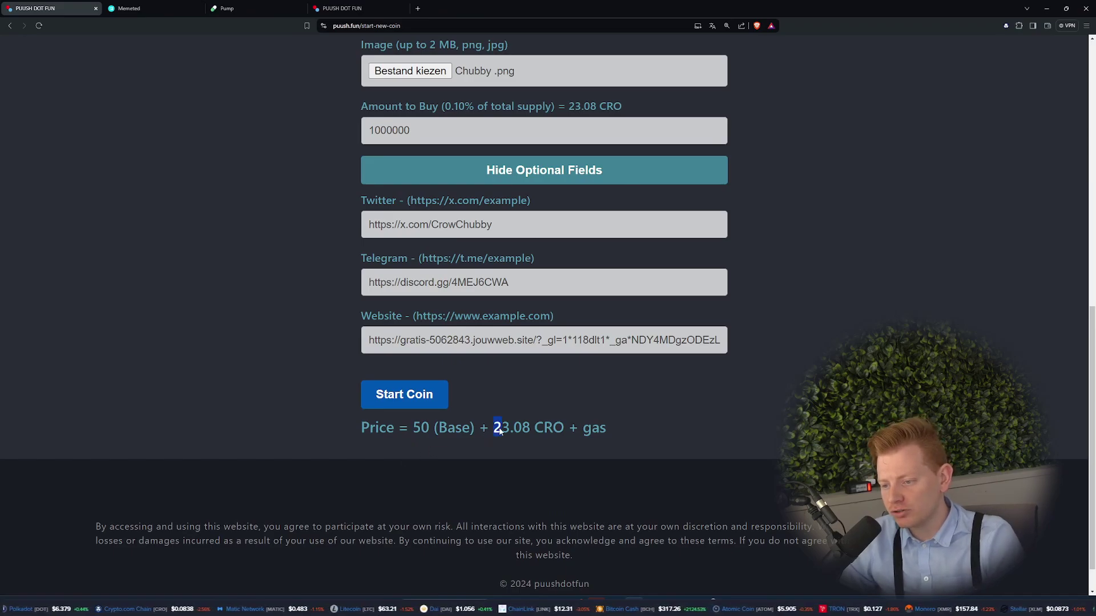
scroll(595, 488, "up", 3)
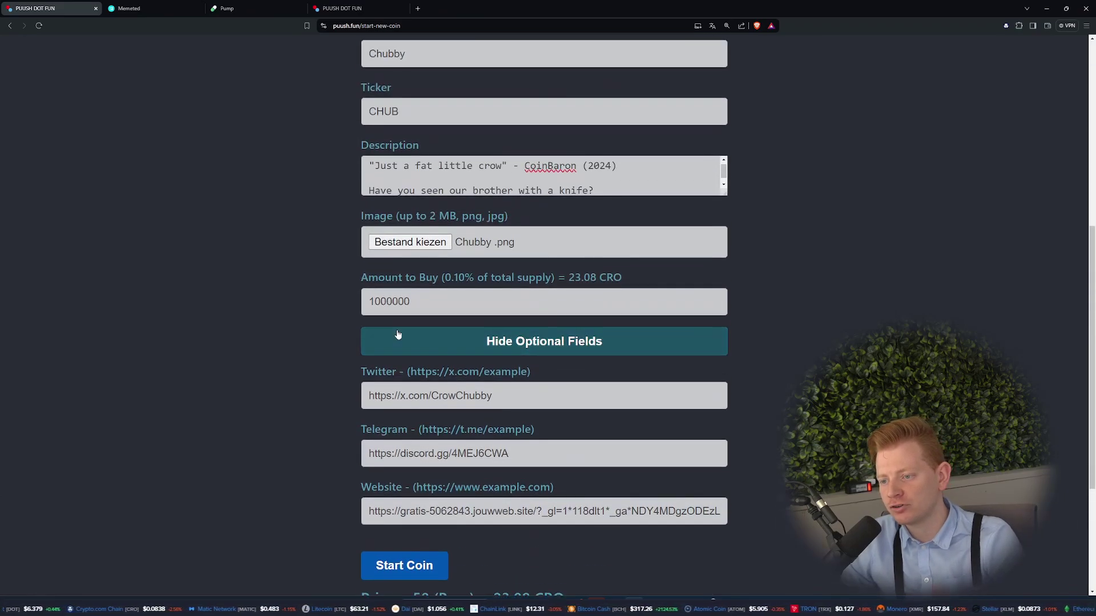
scroll(509, 401, "down", 3)
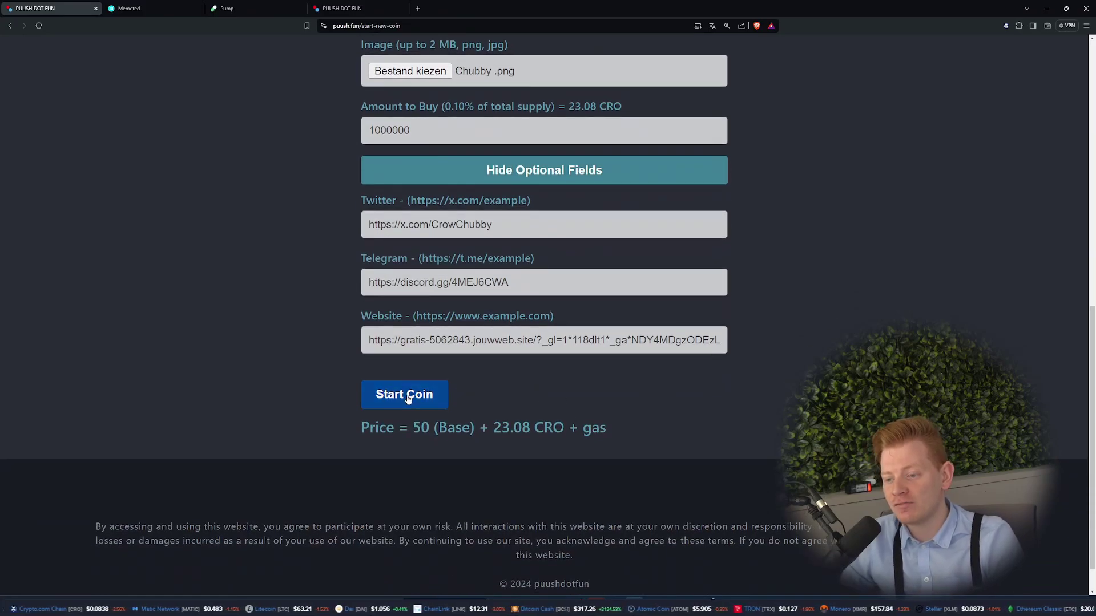
Start the Chubby coin and confirm the ~73 CRO creation transaction in the Crypto.com wallet.
left_click(409, 398)
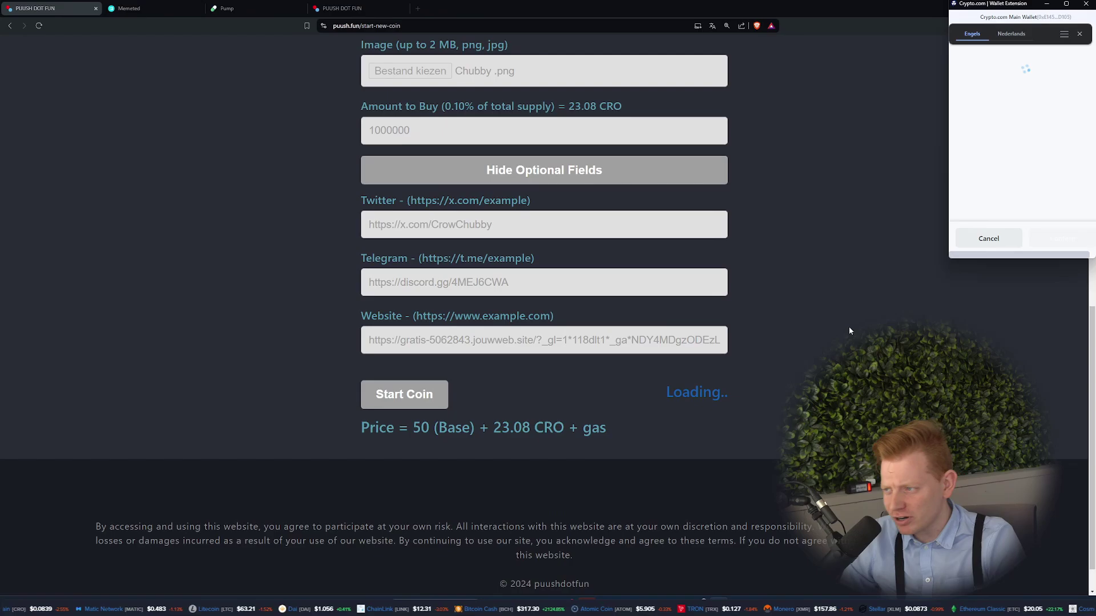
left_click(1079, 33)
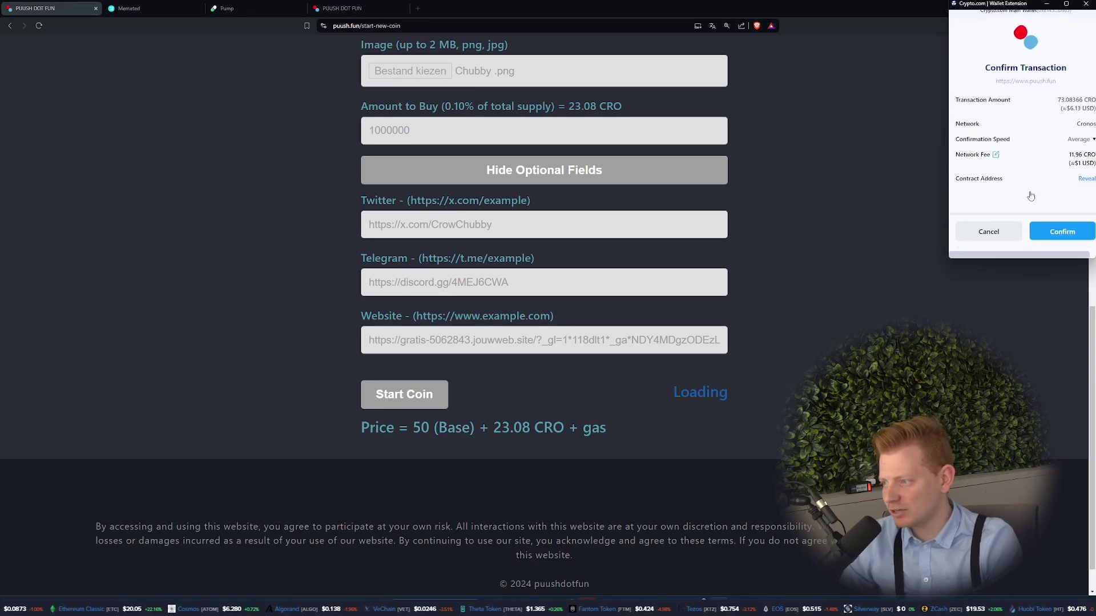
left_click(1070, 234)
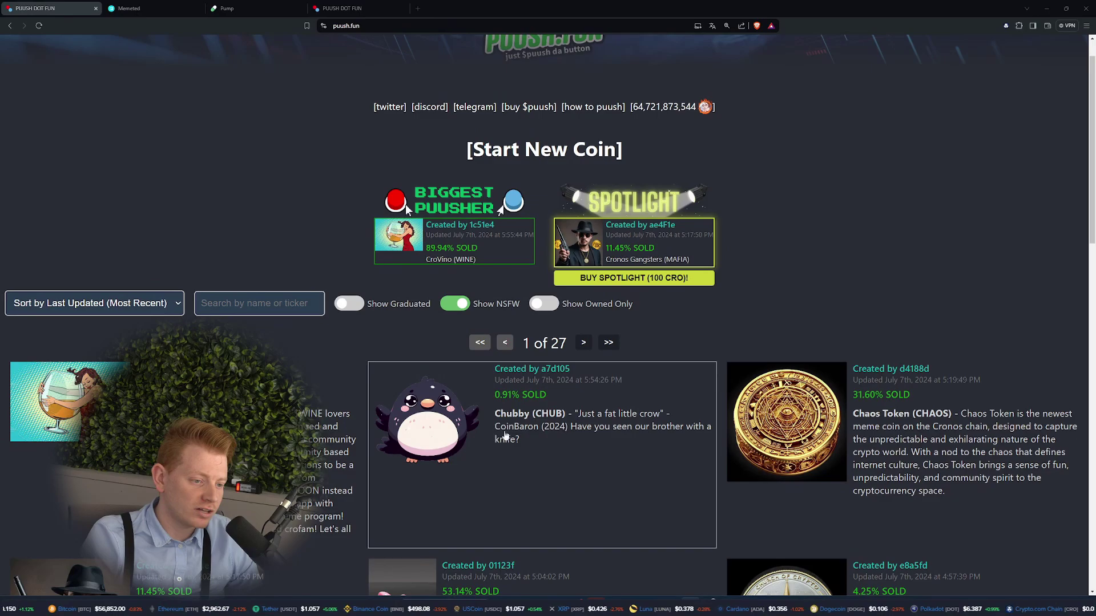
Scroll to the coin listing to find the Chubby (CHUB) card at 0.91% sold.
scroll(542, 442, "down", 1)
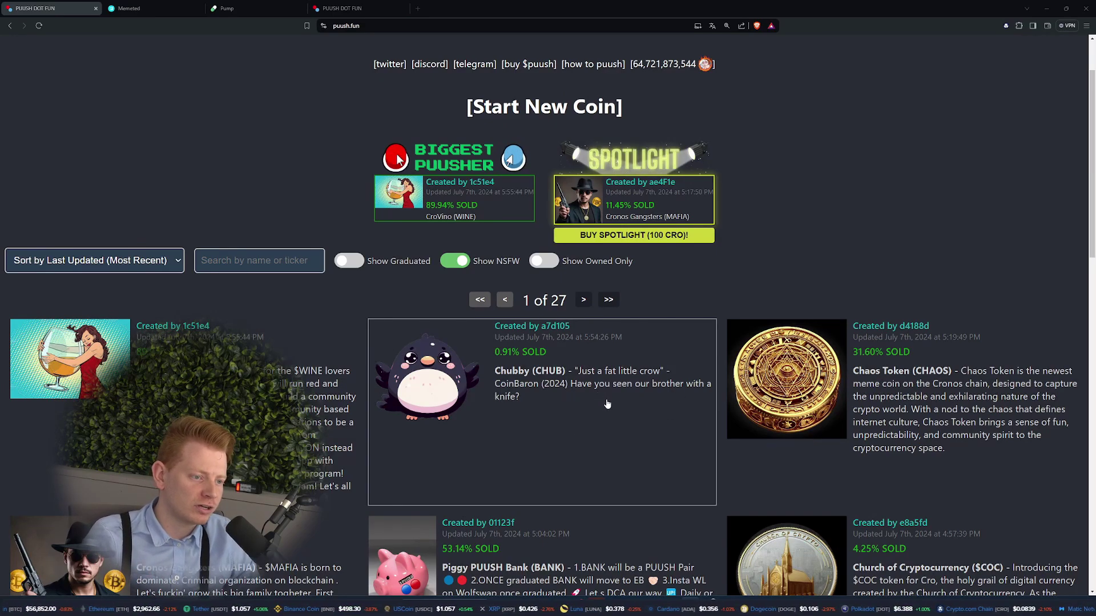
Open the Chubby (CHUB) coin page and highlight its 0.91% sold figure and 1% trading fee.
left_click(543, 385)
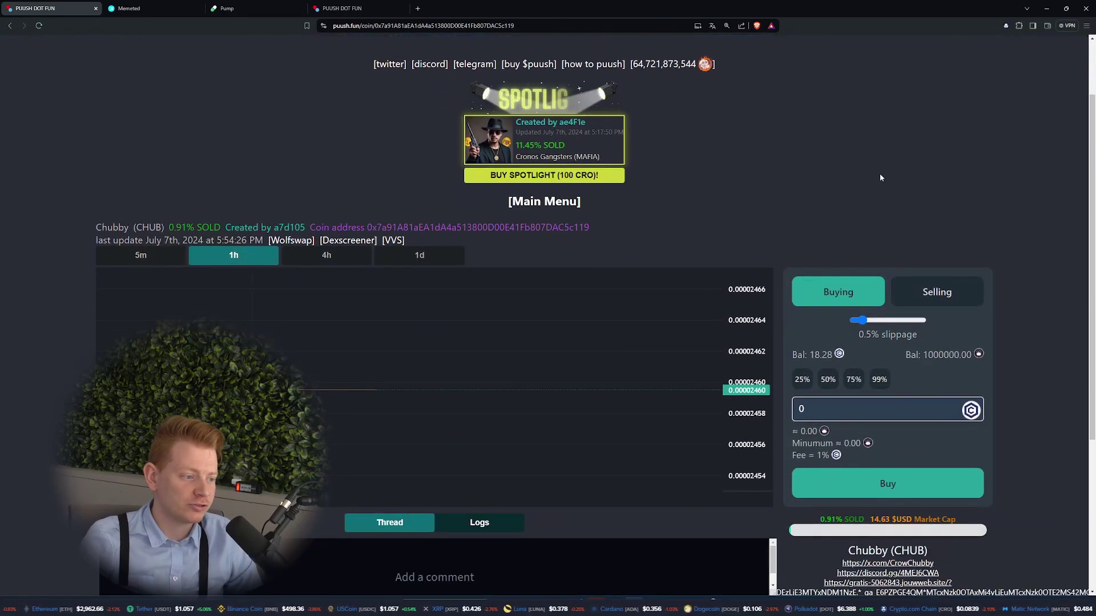
scroll(804, 251, "down", 2)
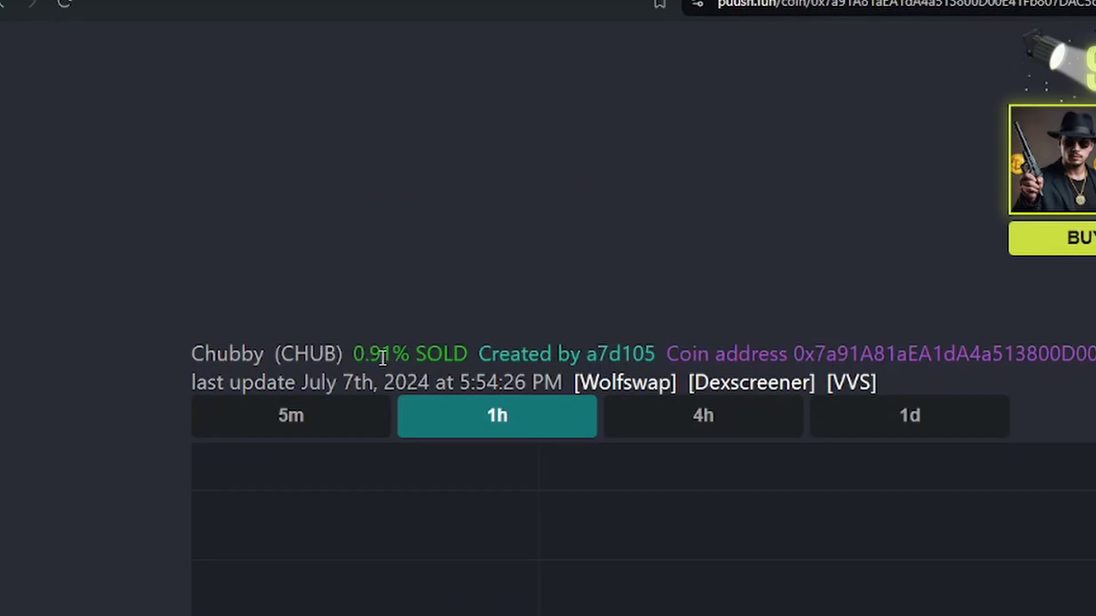
left_click_drag(351, 350, 392, 354)
left_click(446, 290)
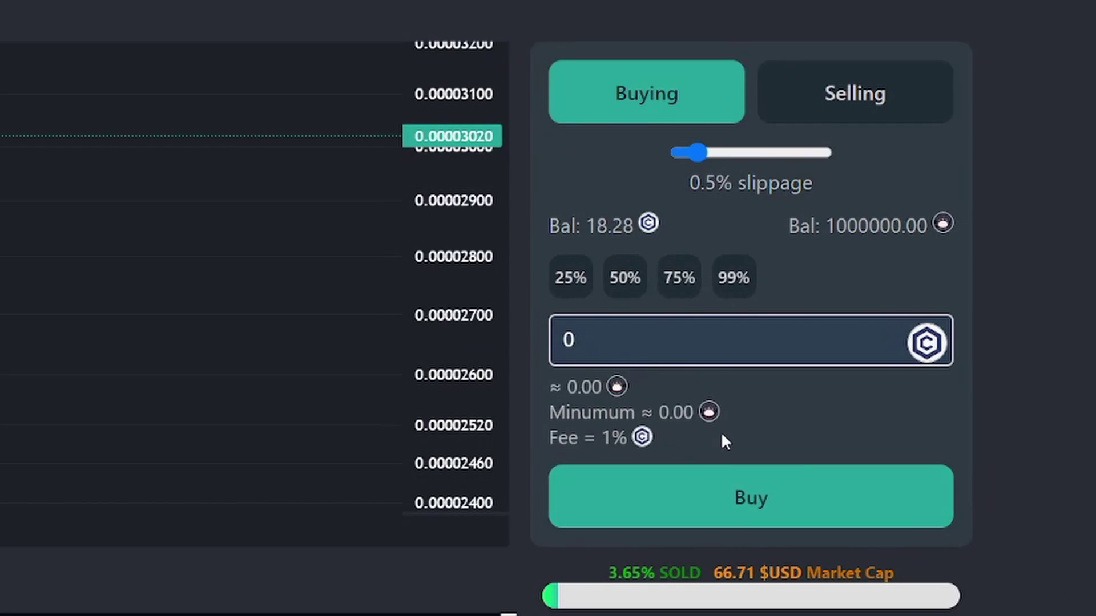
left_click_drag(573, 459, 538, 453)
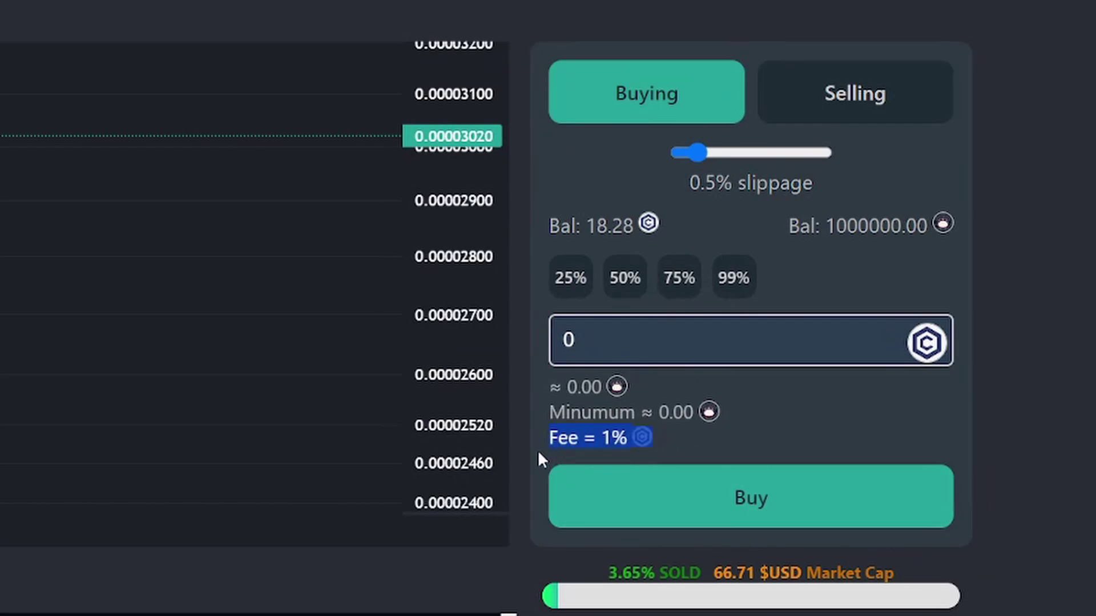
left_click(952, 460)
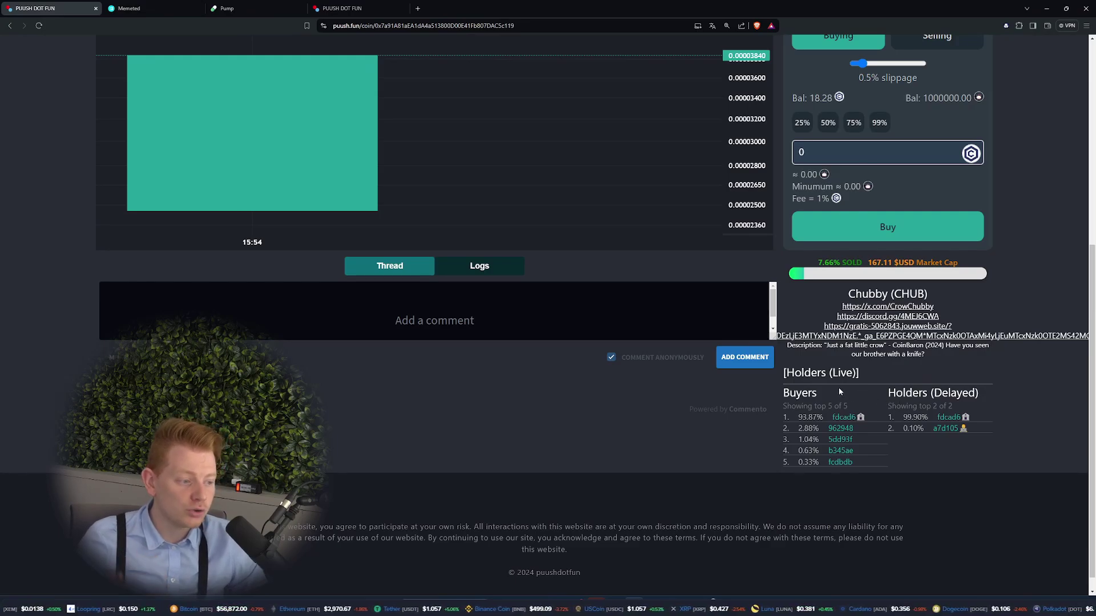
double_click(911, 396)
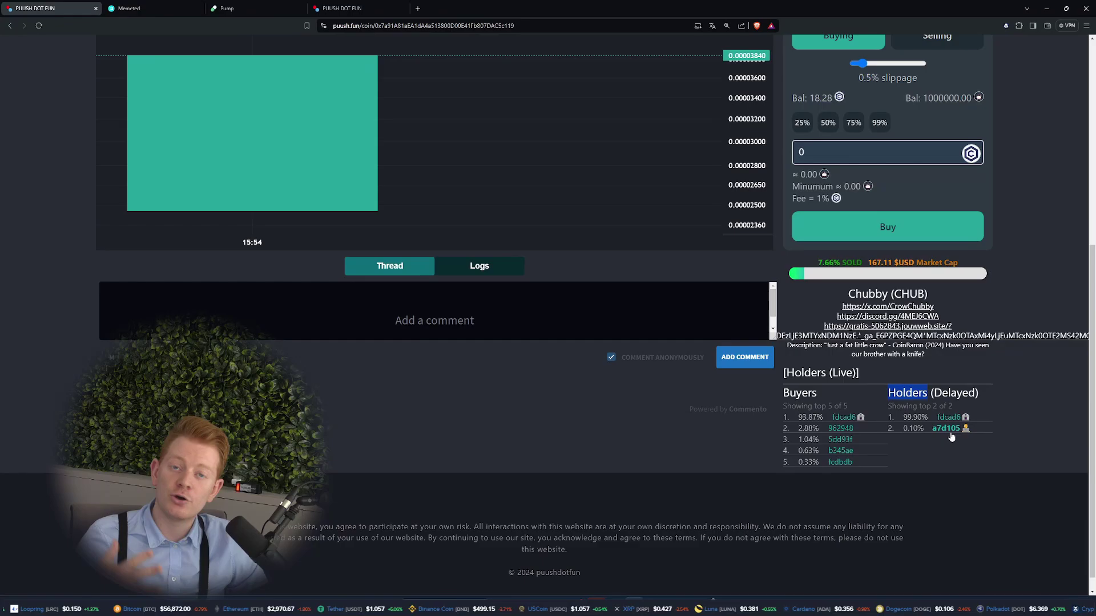
left_click(989, 457)
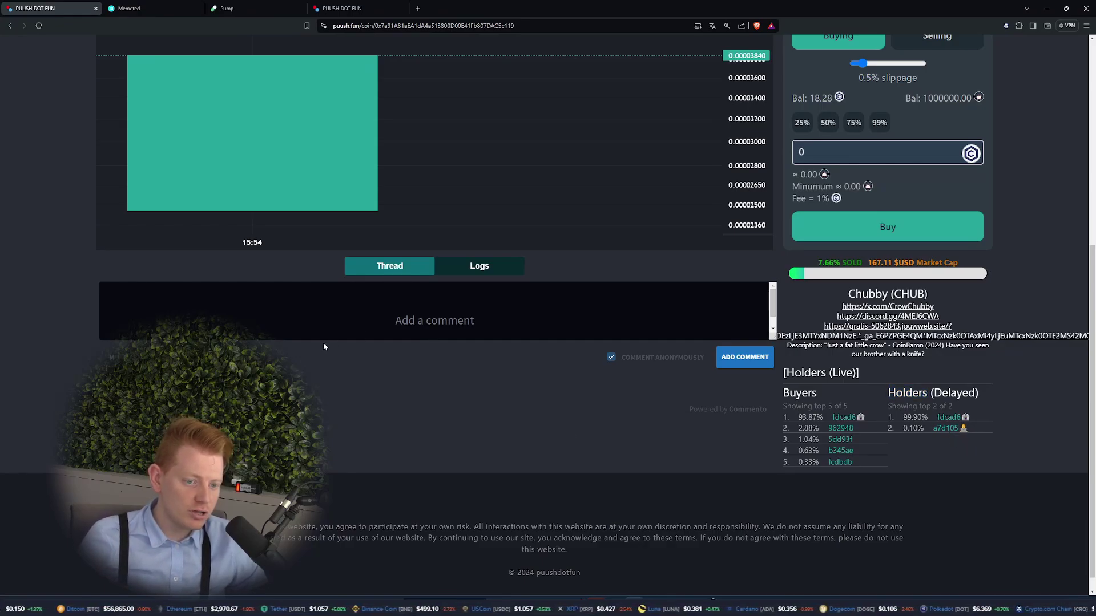
Write 'Best Coin out there! Actual meme' in the Chubby comment box and post it anonymously.
left_click(378, 322)
type("B")
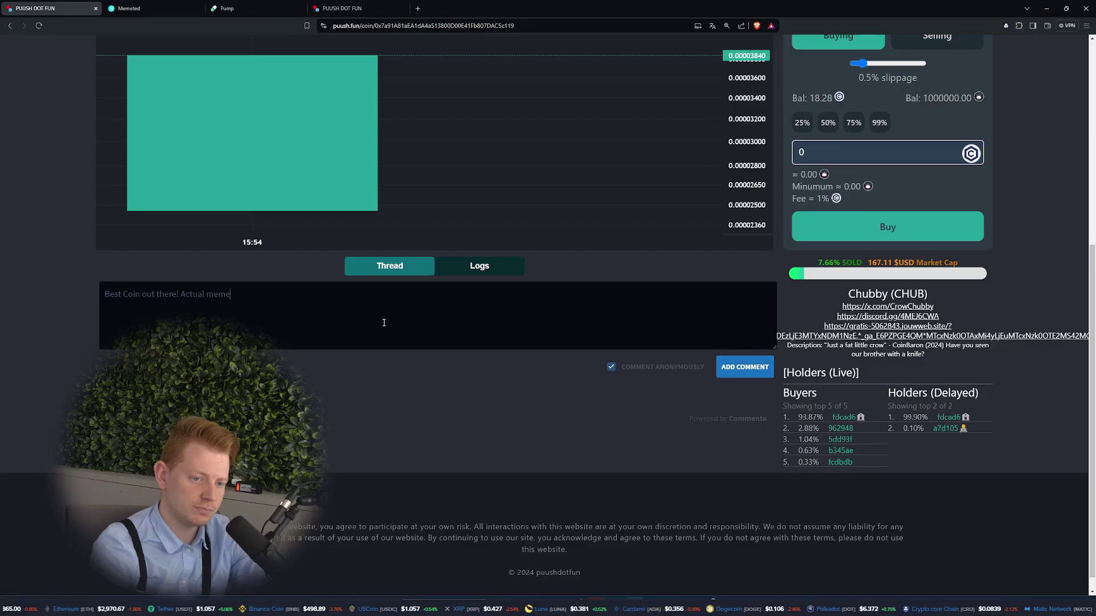
left_click(745, 367)
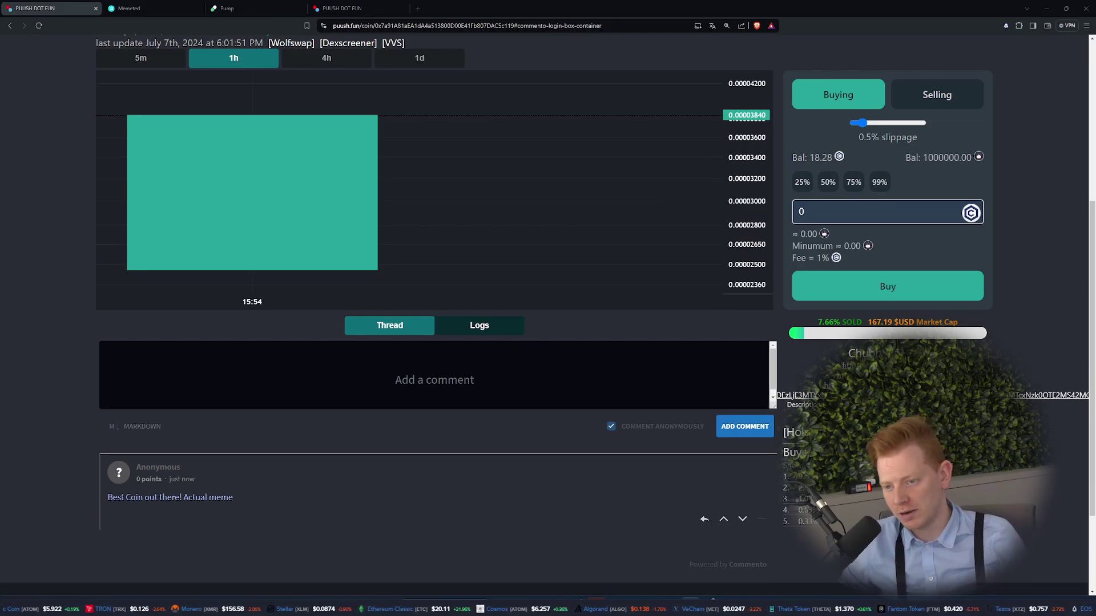
scroll(515, 474, "up", 3)
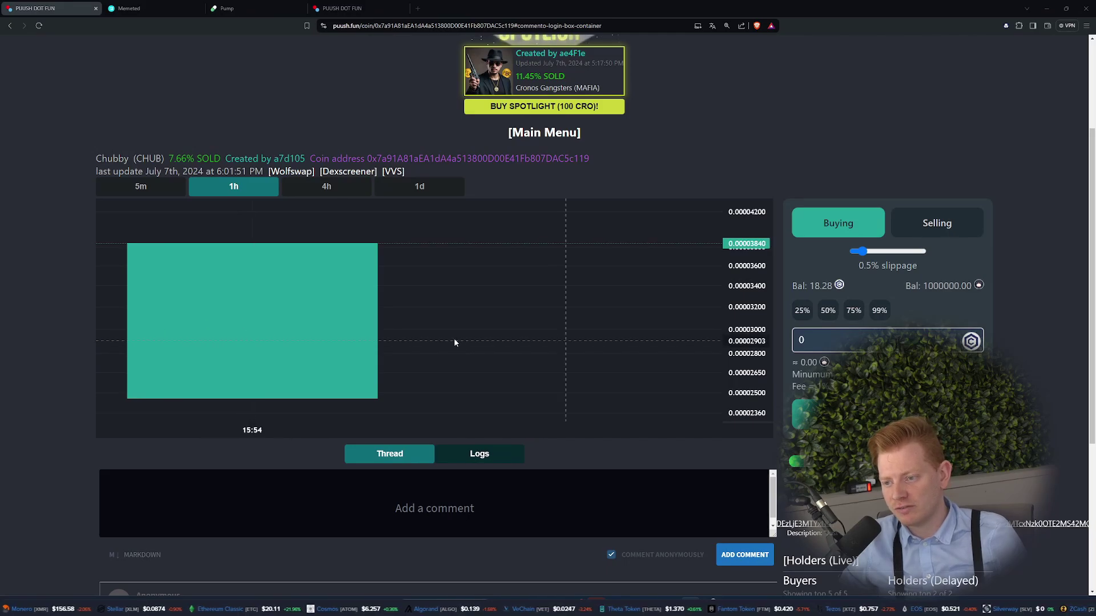
Return to the home listing and open the CroVino (WINE) coin page.
scroll(602, 219, "up", 3)
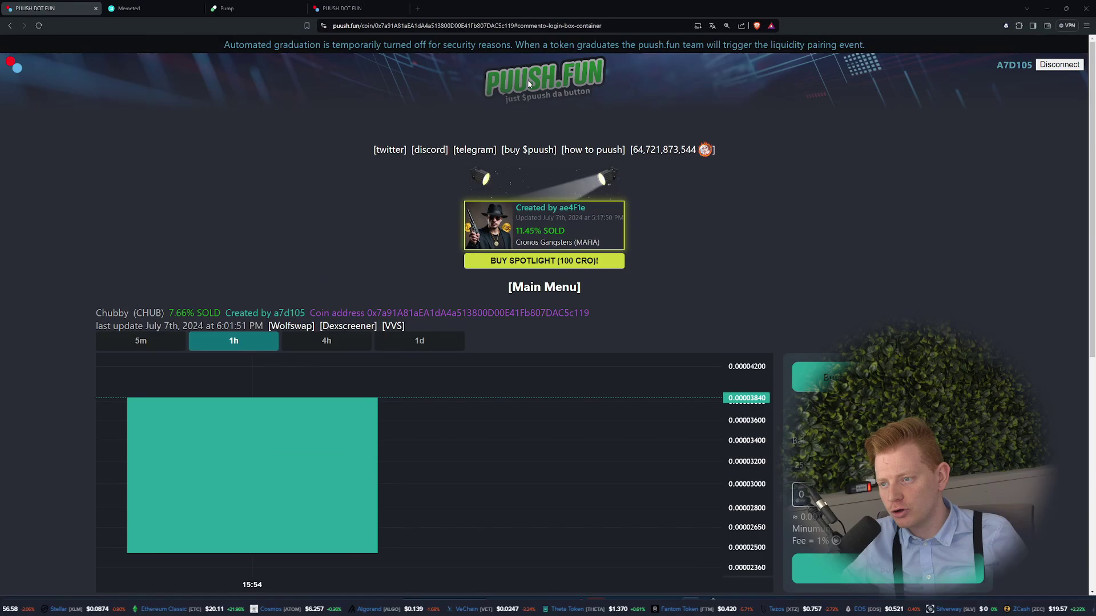
left_click(17, 67)
scroll(402, 400, "down", 1)
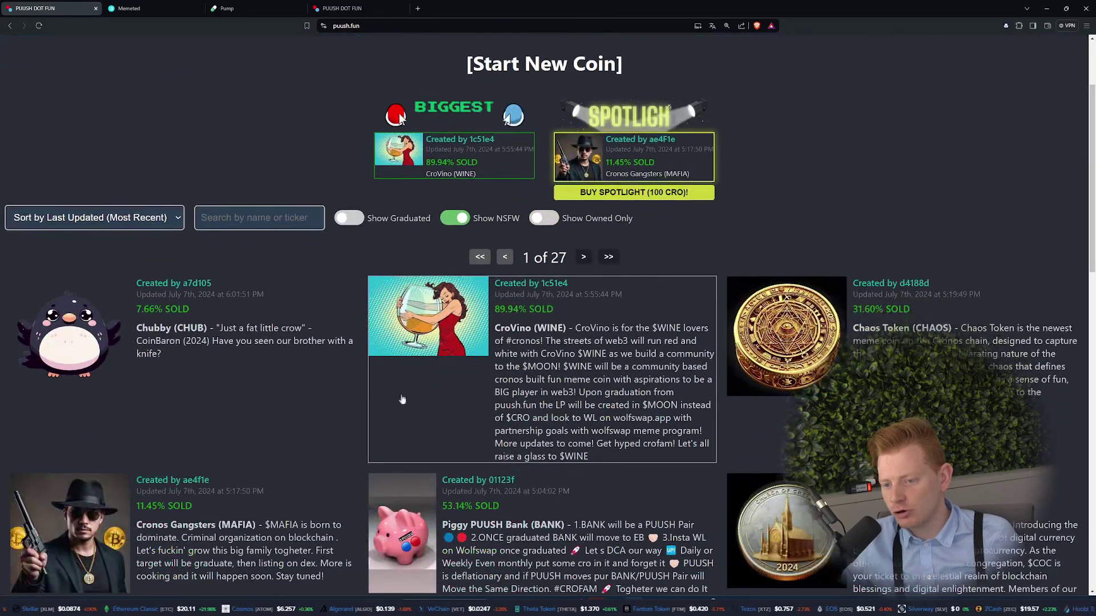
left_click(463, 297)
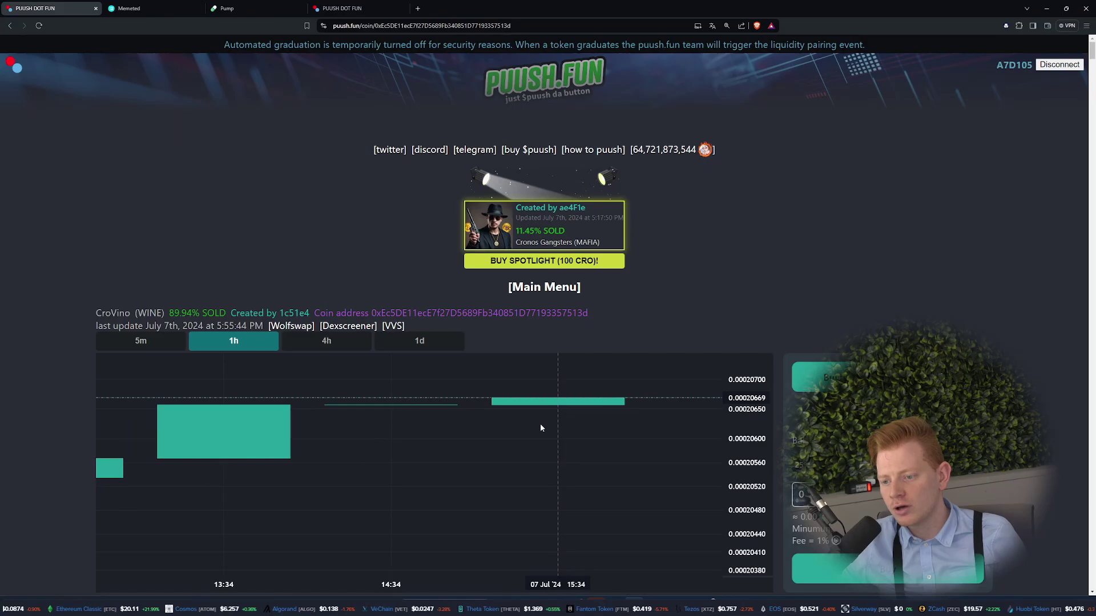
Look over the CroVino page, then go back to the main coin listing.
scroll(514, 416, "down", 6)
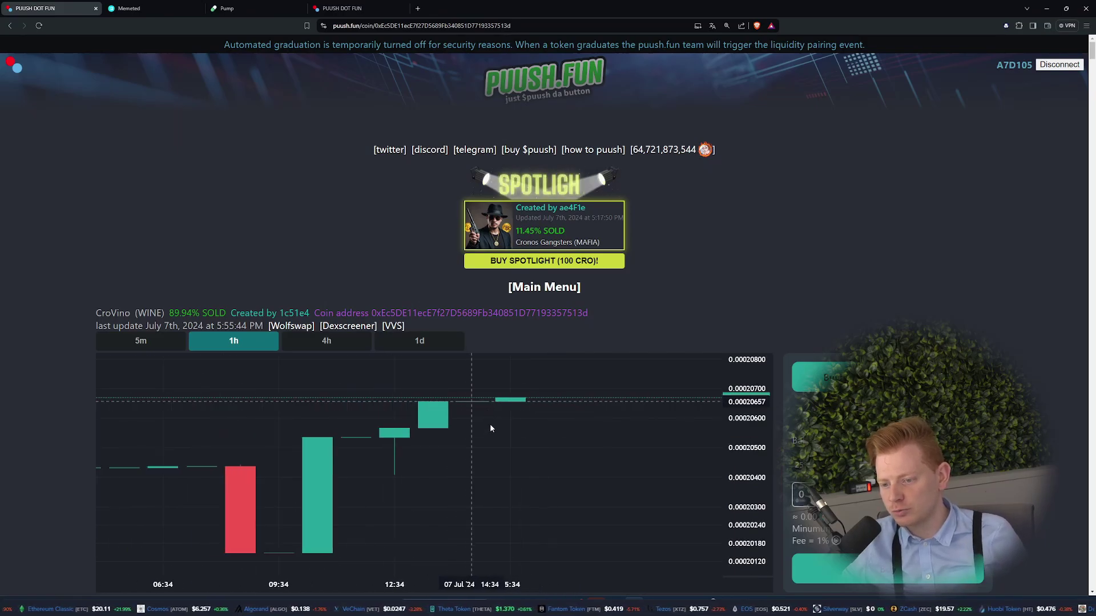
scroll(485, 427, "down", 4)
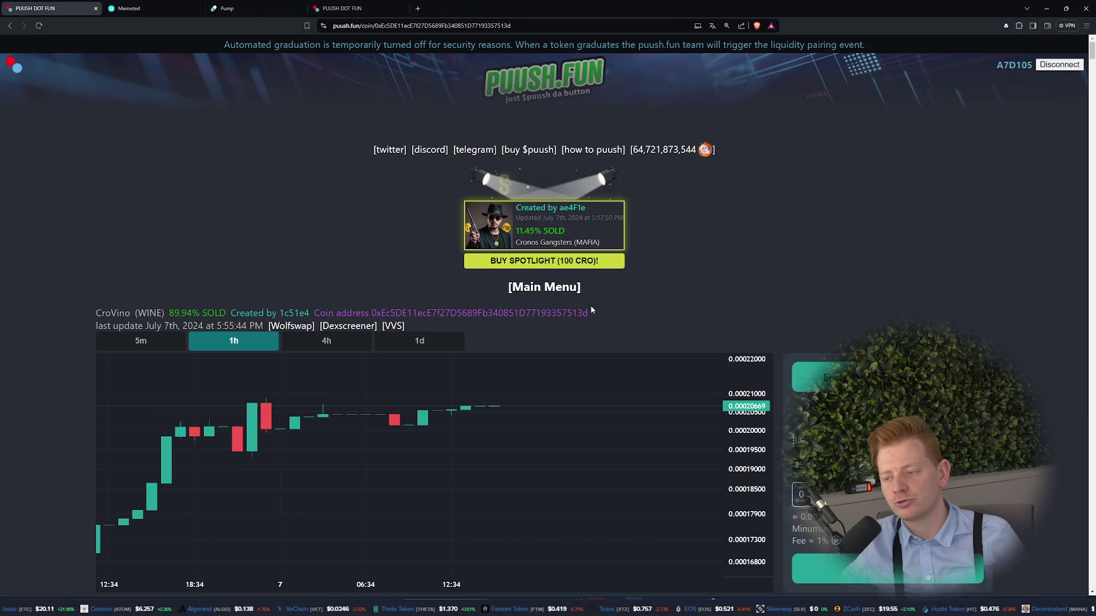
left_click(544, 287)
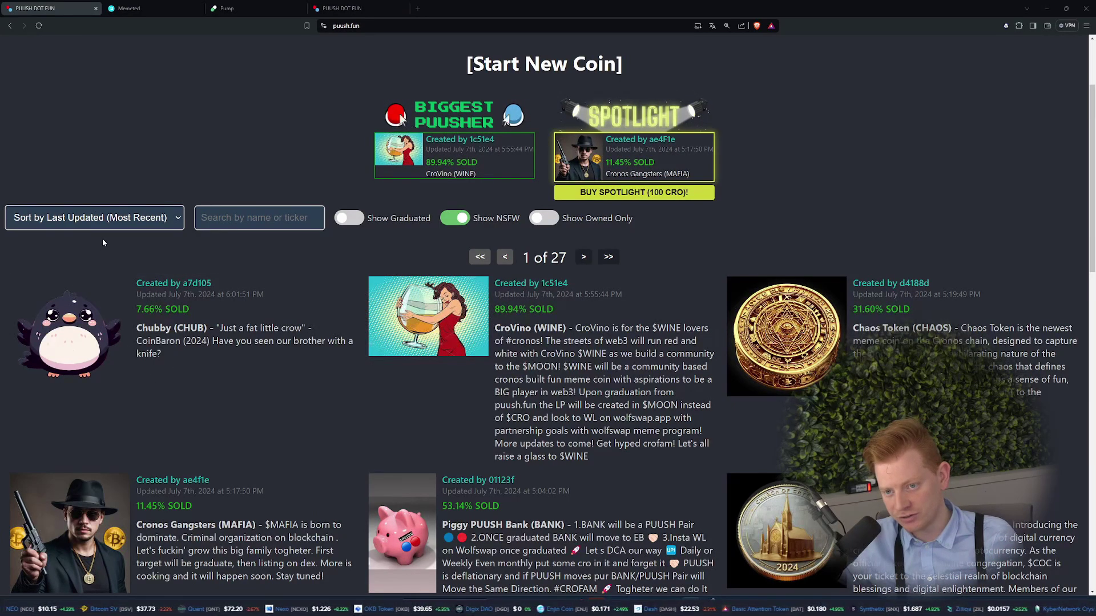
Sort the coin listing by % SOLD (Most Sold).
left_click(107, 225)
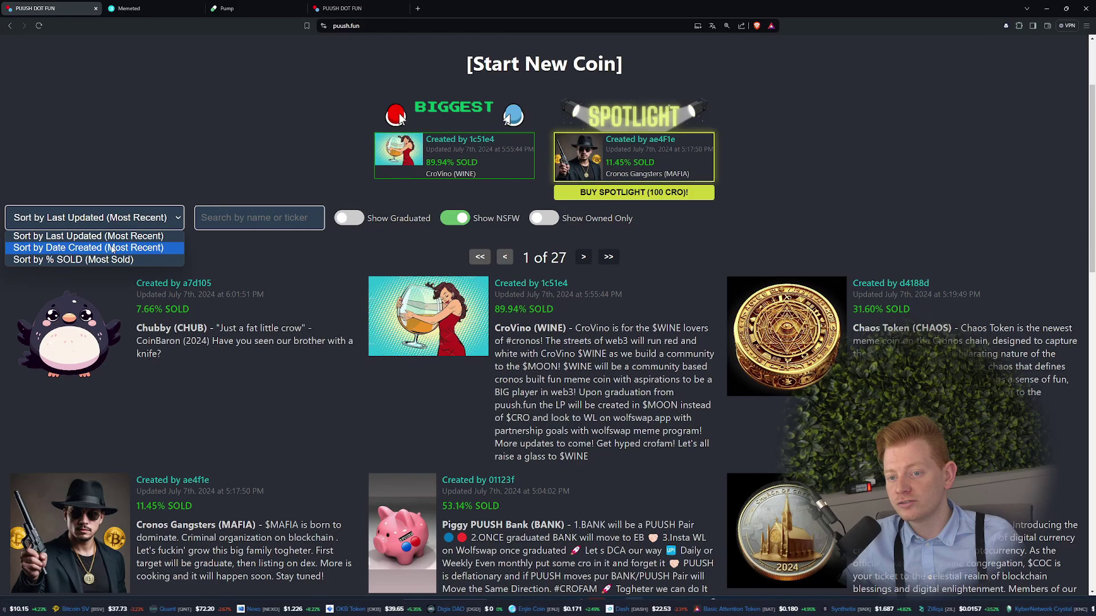
left_click(111, 249)
left_click(107, 224)
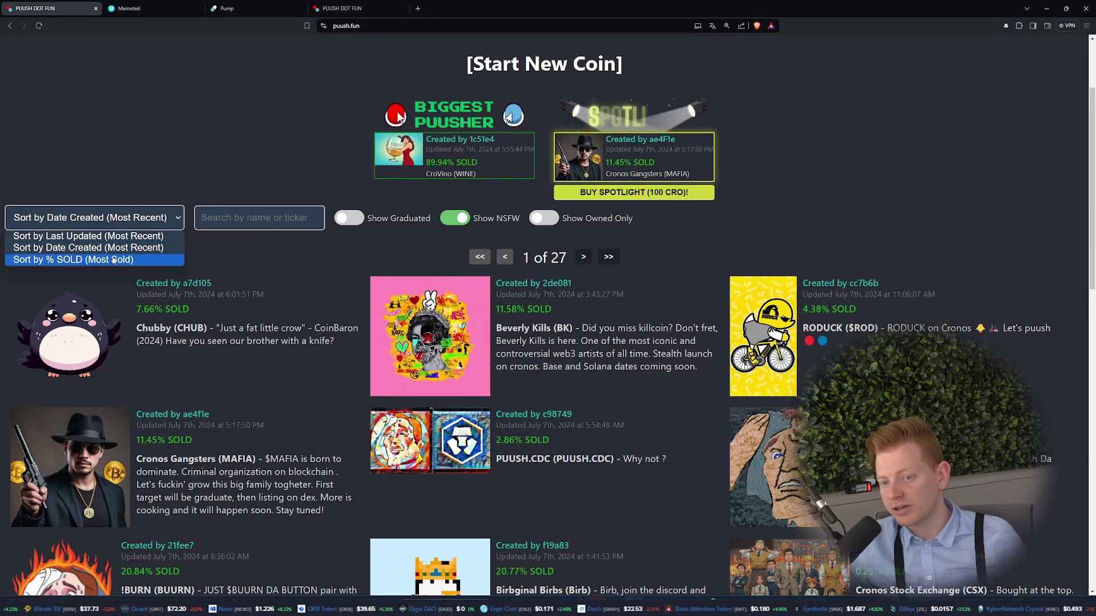
left_click(112, 259)
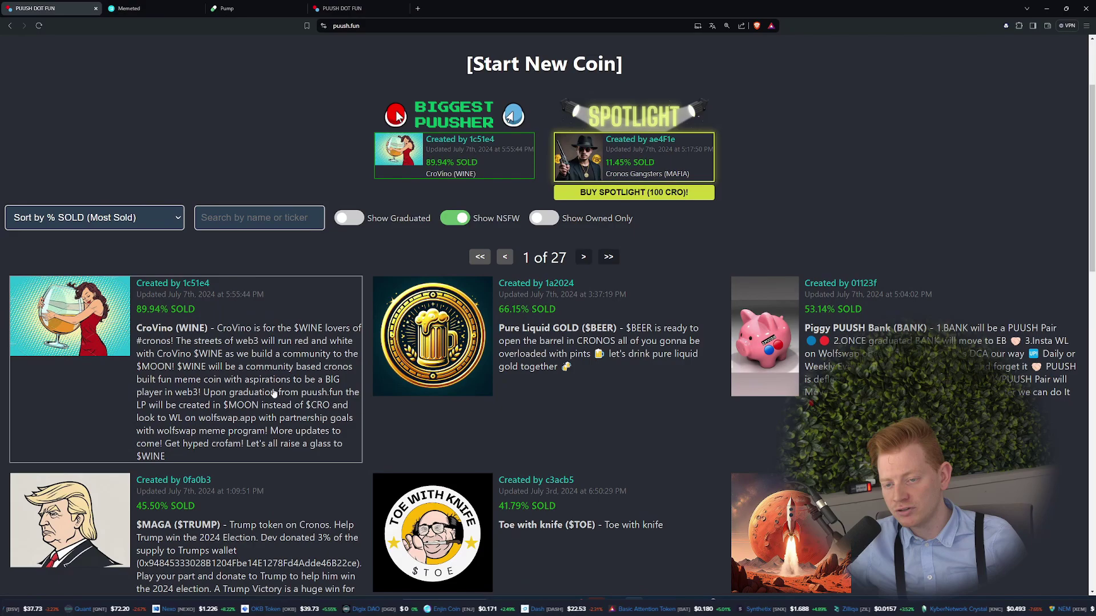
Turn on Show Graduated and scroll through the listing to the CROfam (RTRD) coin.
left_click(347, 219)
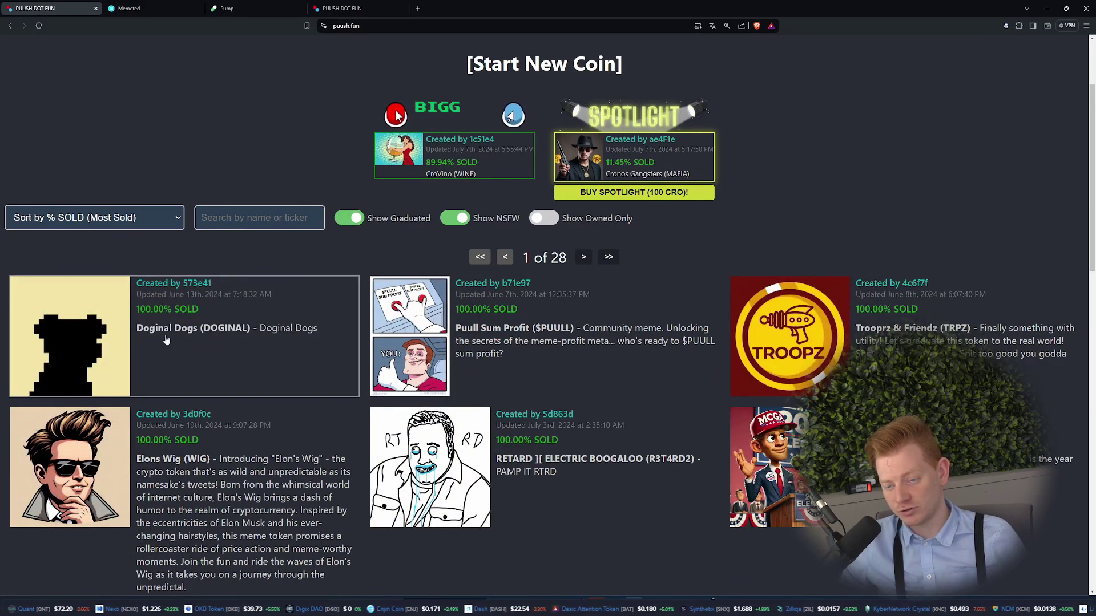
scroll(138, 349, "down", 1)
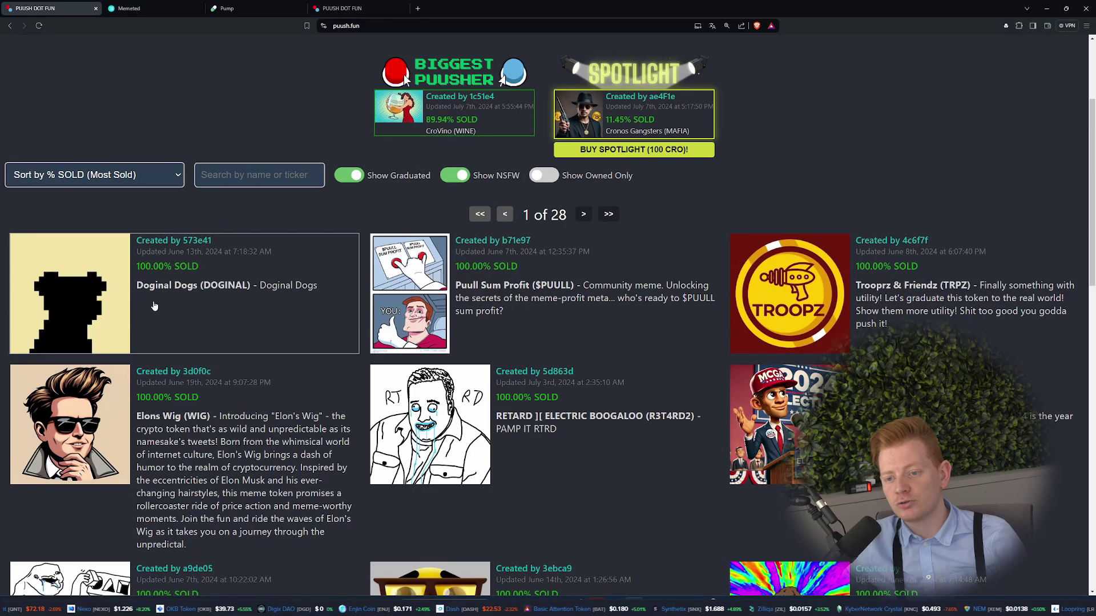
scroll(149, 387, "down", 1)
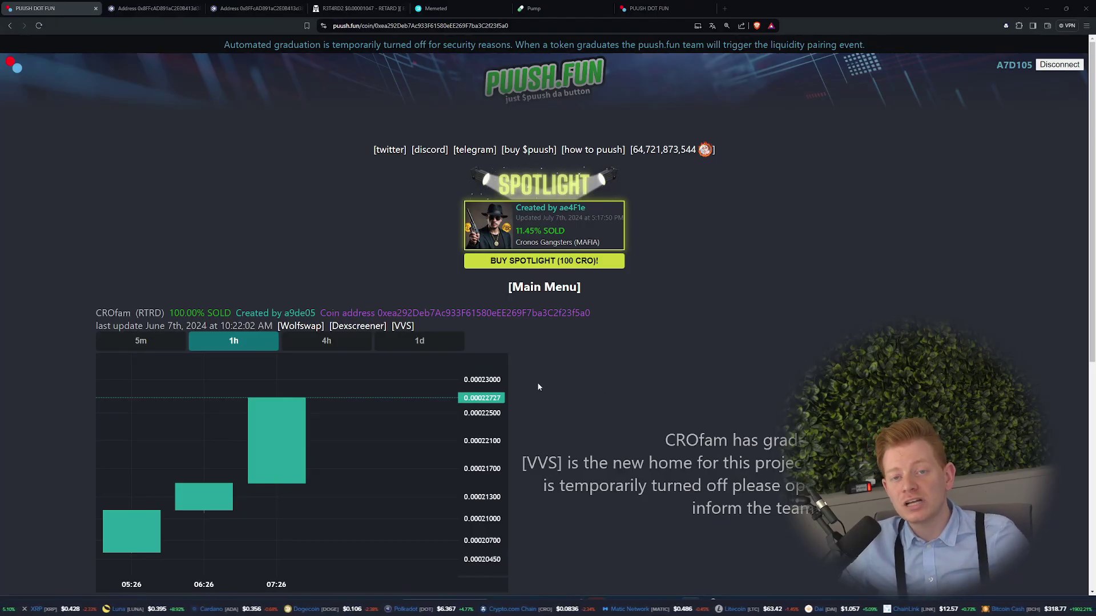
scroll(538, 388, "down", 2)
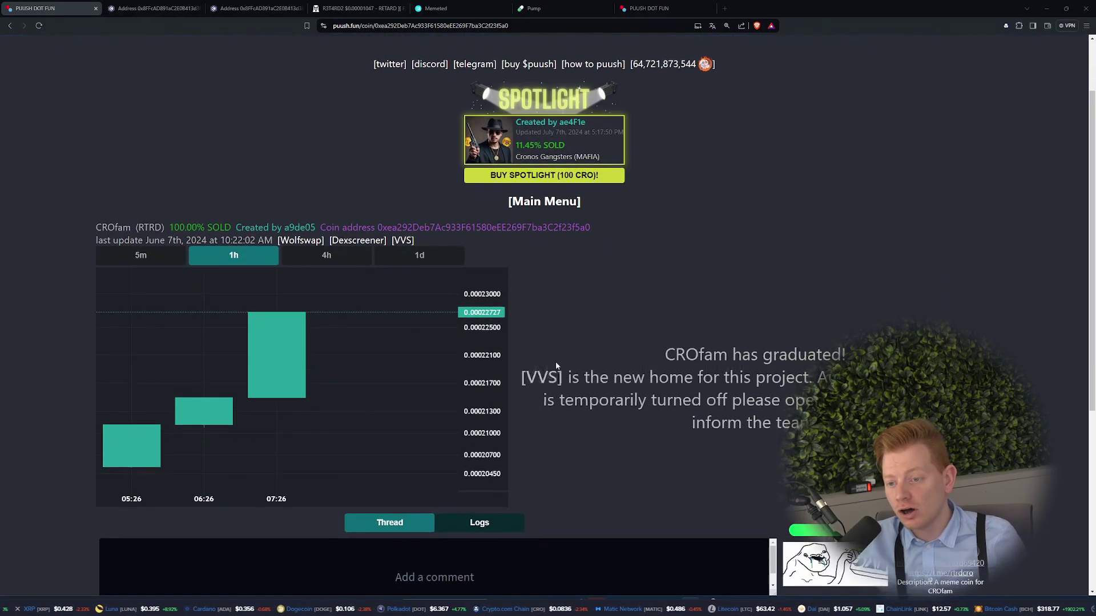
Open the RTRD/WCRO pair on Dexscreener, select the $124K FDV and compress the price axis.
left_click(366, 242)
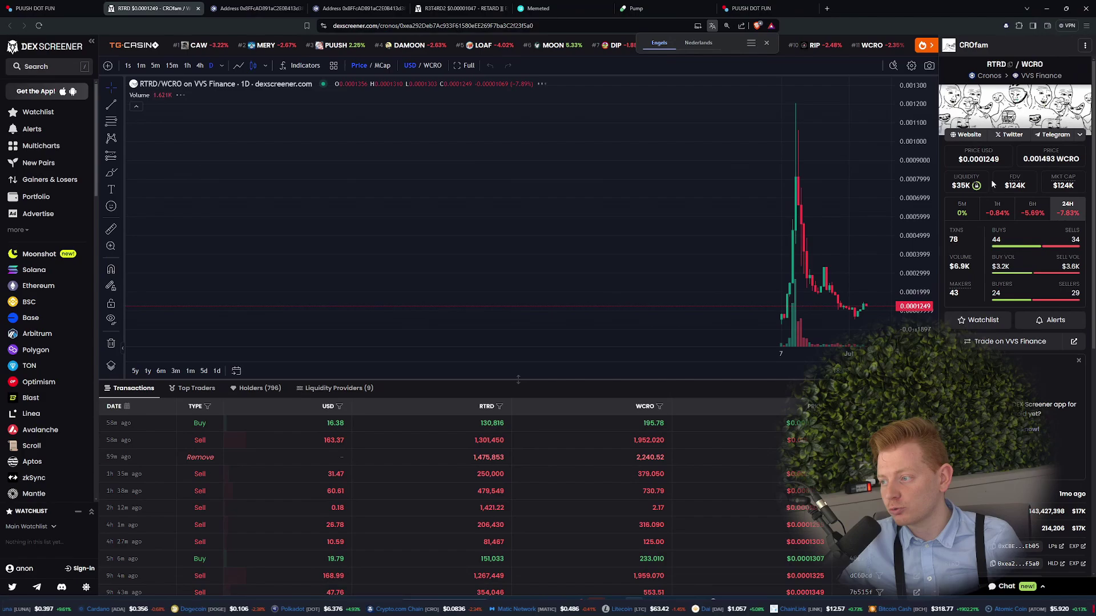
double_click(1010, 185)
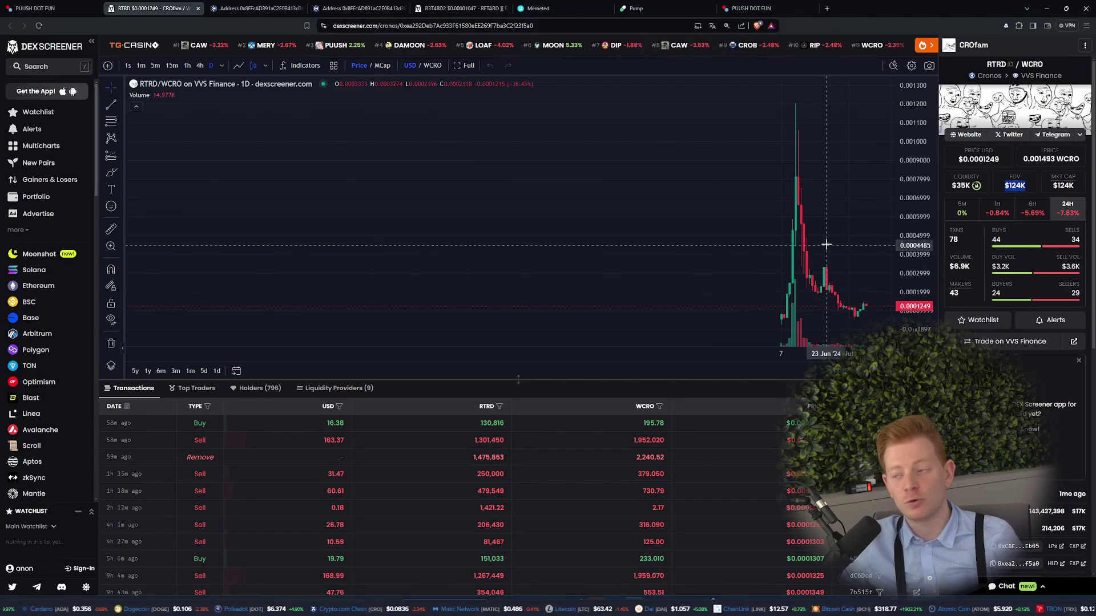
left_click_drag(919, 165, 918, 197)
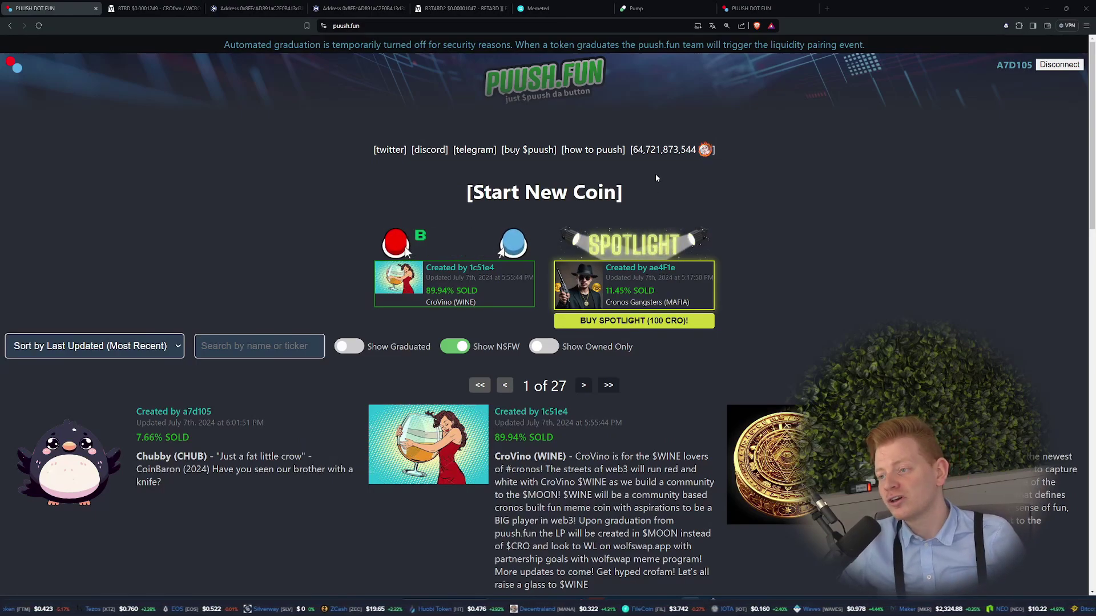
Show the $PUUSH burning details modal.
left_click(673, 149)
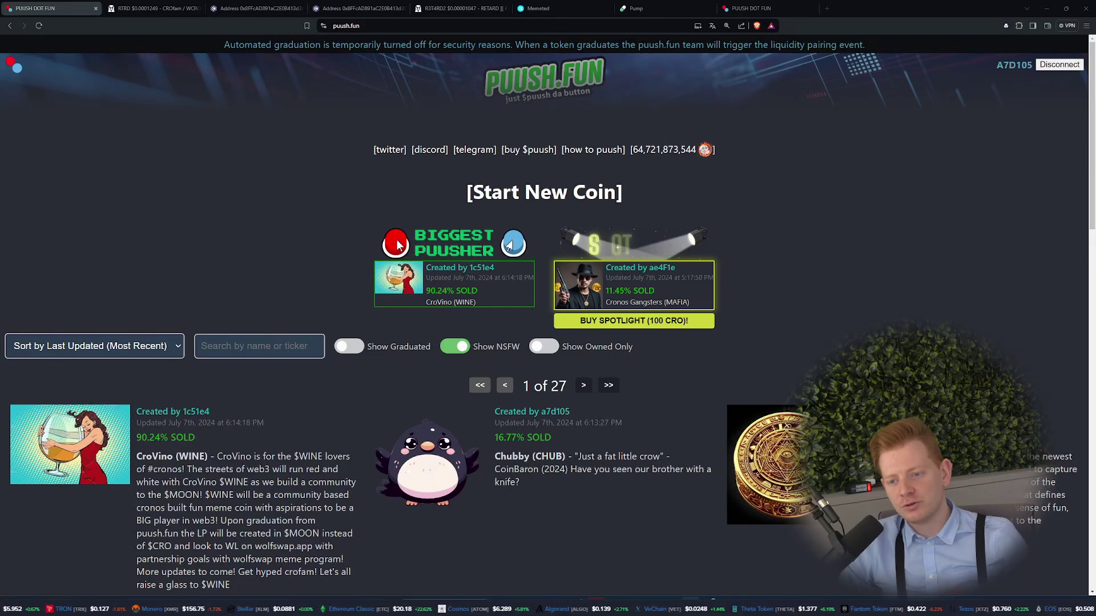
left_click(124, 347)
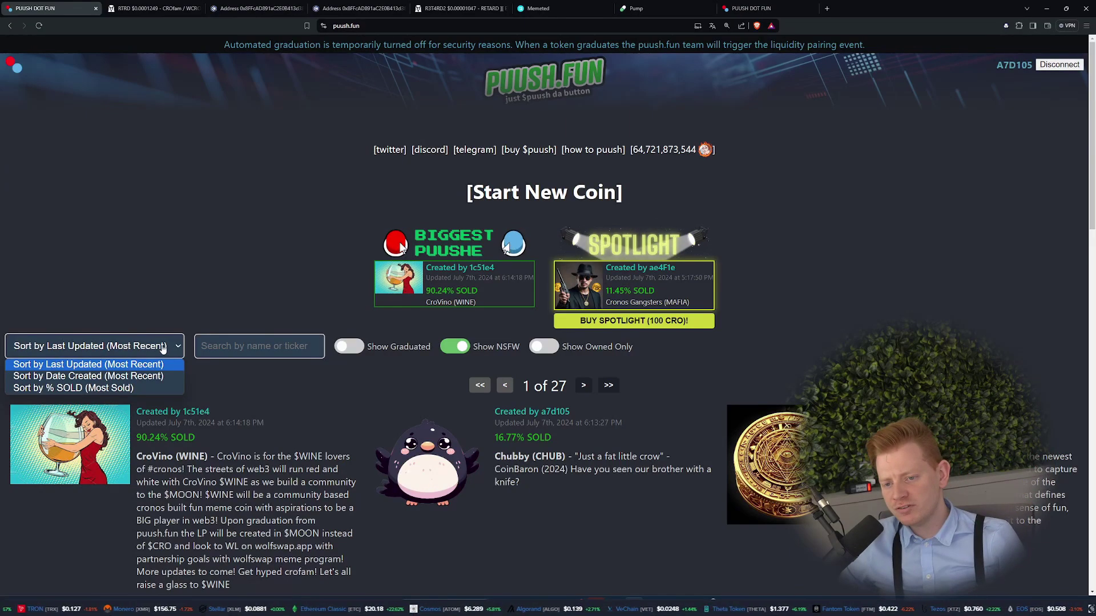
left_click(124, 389)
scroll(366, 432, "down", 12)
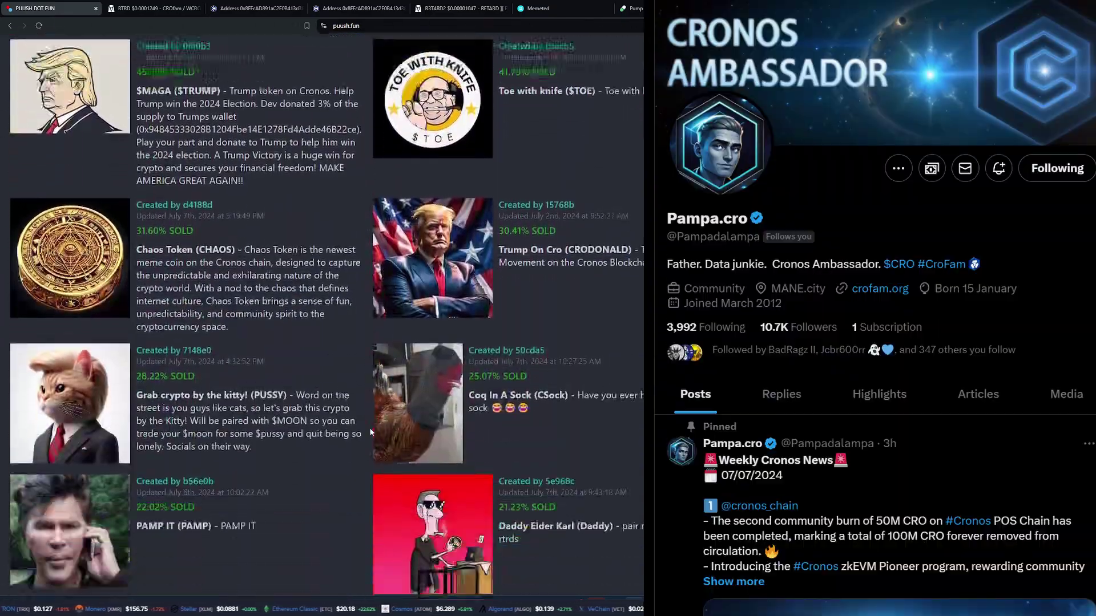
scroll(365, 411, "down", 2)
left_click(76, 251)
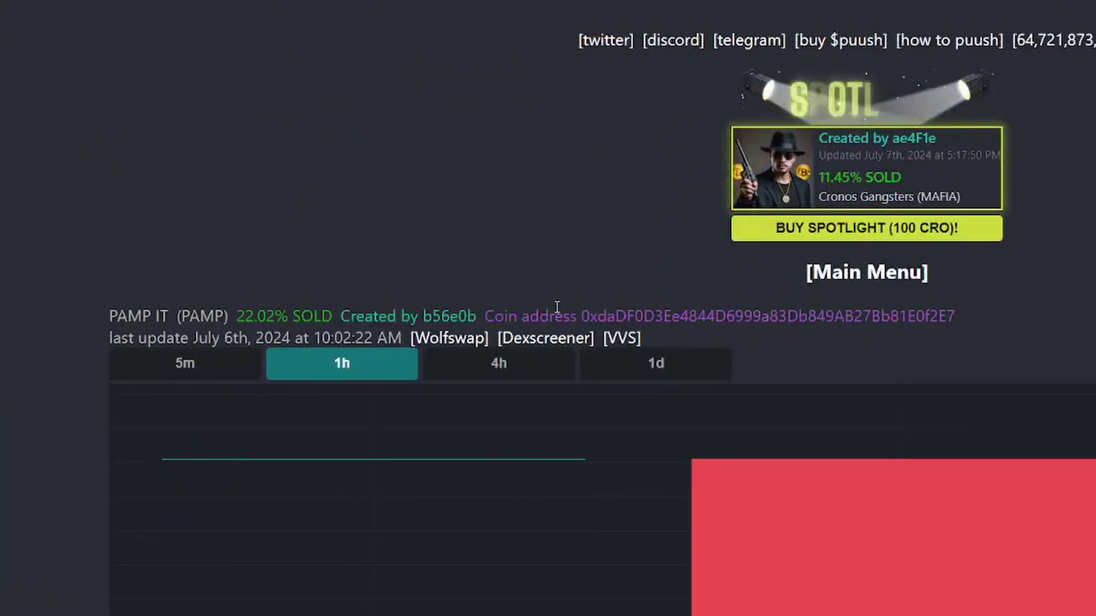
scroll(528, 133, "down", 1)
scroll(485, 183, "down", 3)
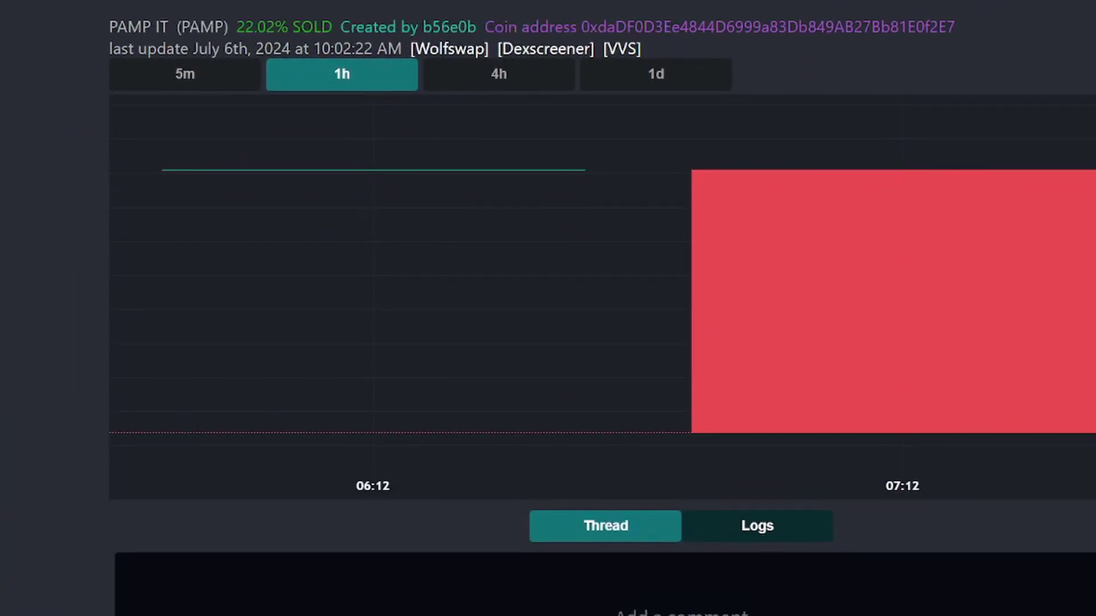
scroll(193, 75, "up", 3)
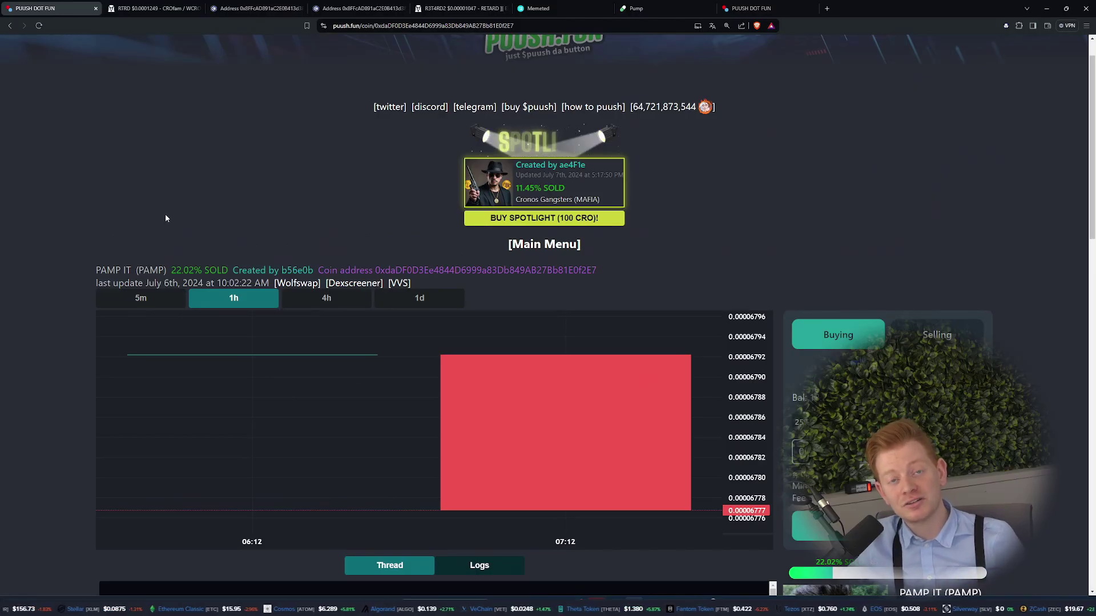
scroll(165, 219, "down", 3)
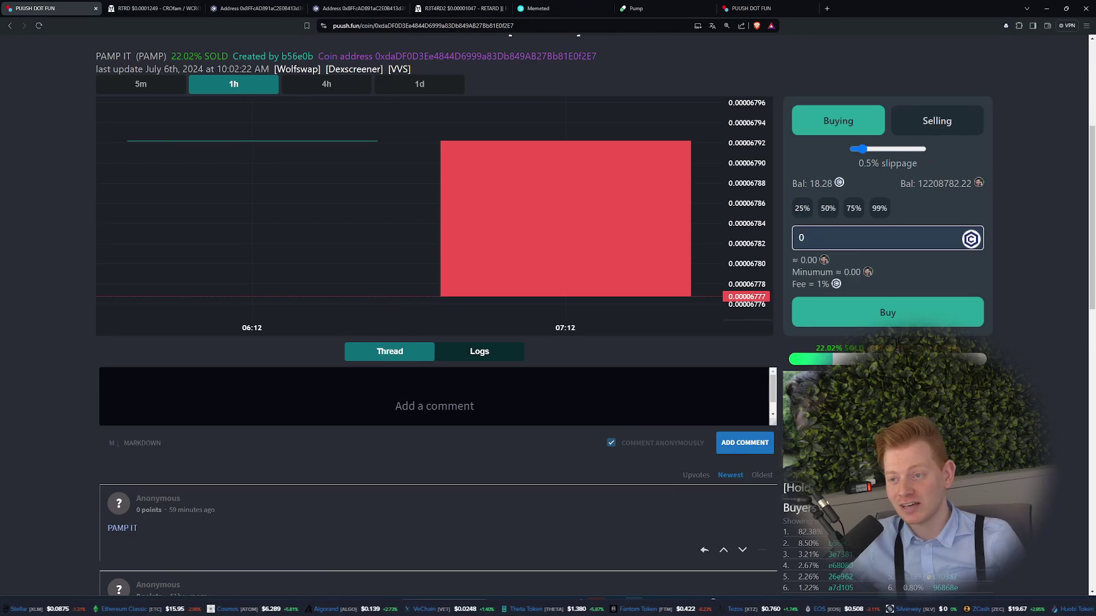
scroll(248, 208, "up", 3)
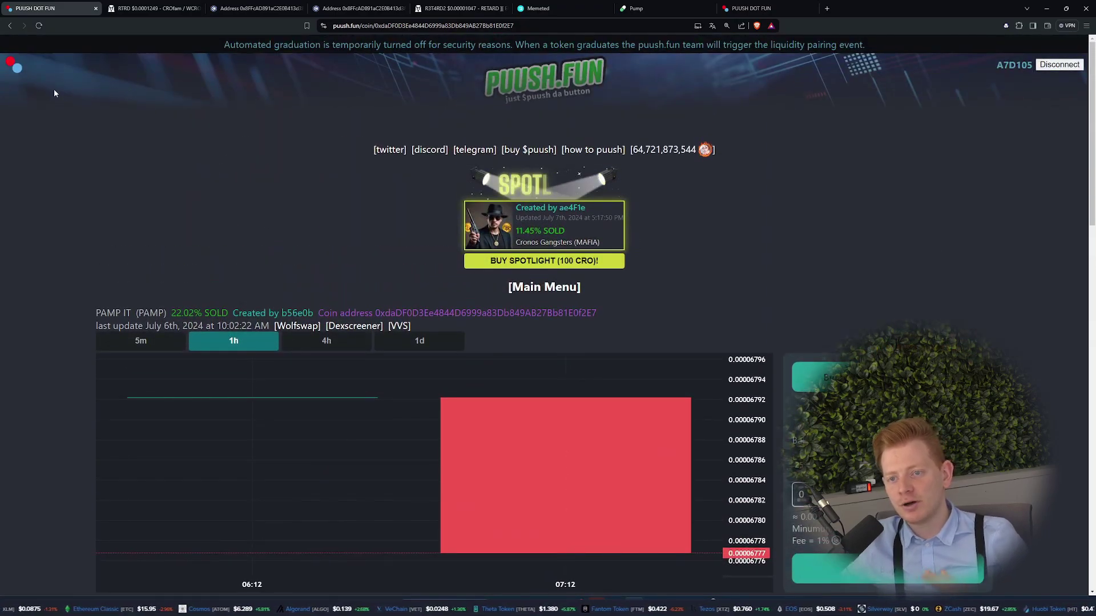
left_click(19, 74)
scroll(460, 338, "down", 3)
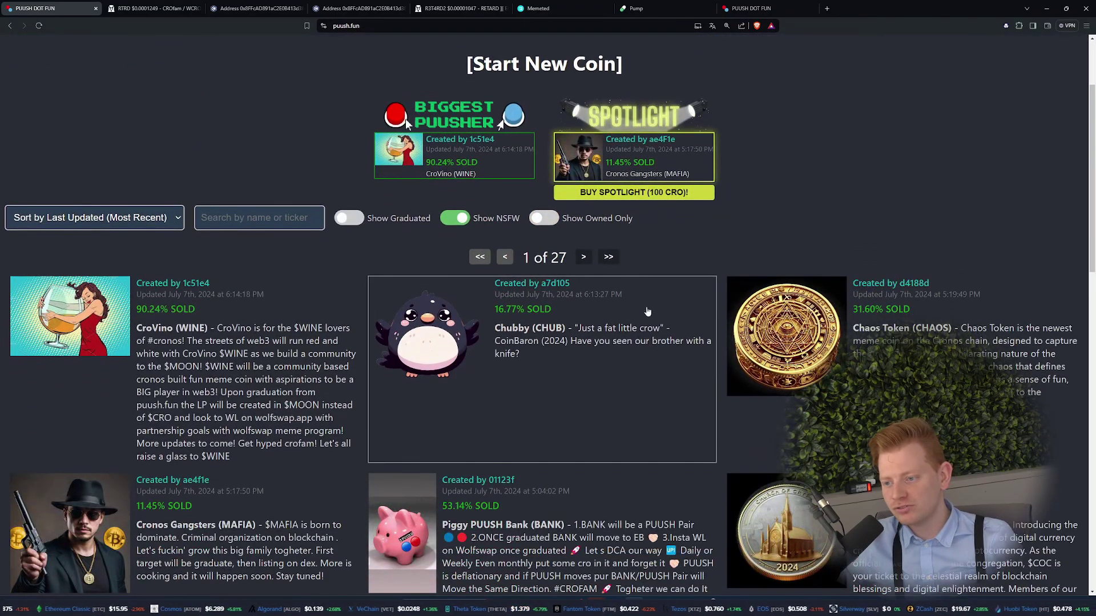